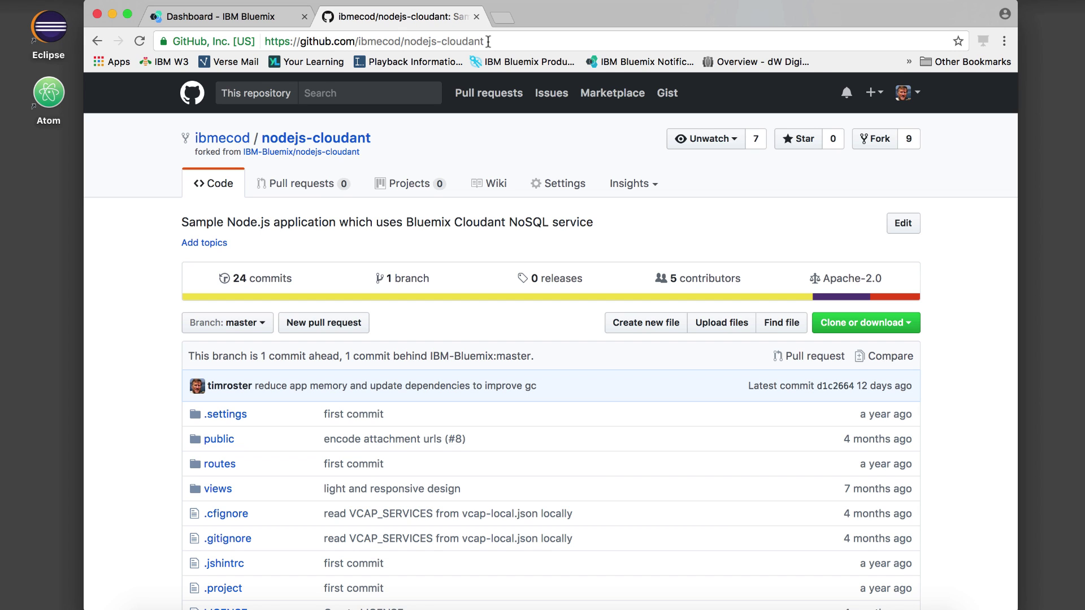
Start the Deploy to Bluemix setup from the README of the ibmecod/nodejs-cloudant repository.
scroll(145, 411, "down", 5)
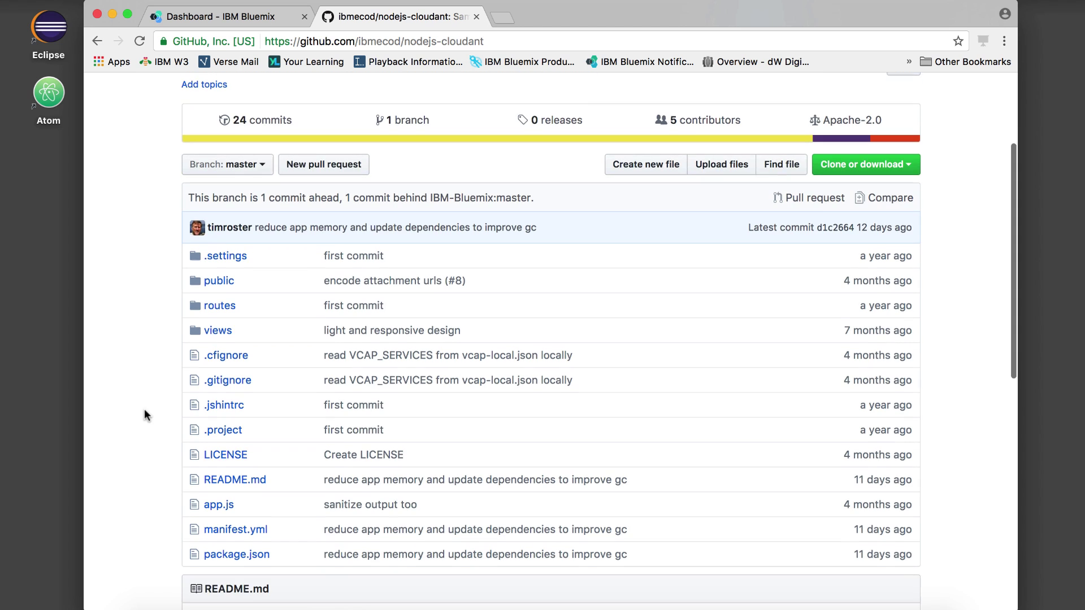
scroll(144, 411, "down", 5)
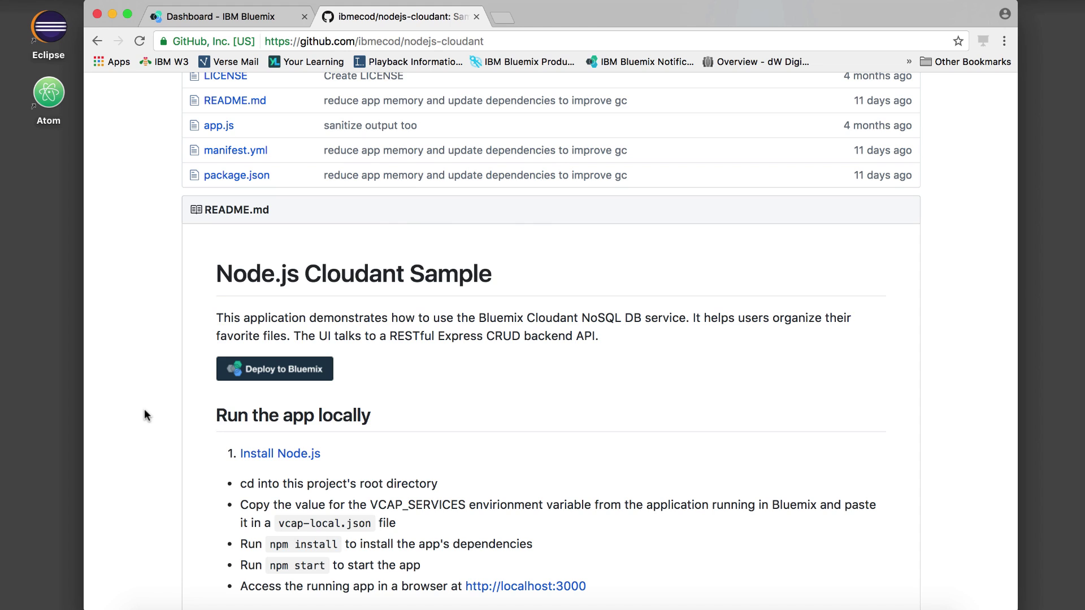
left_click(280, 376)
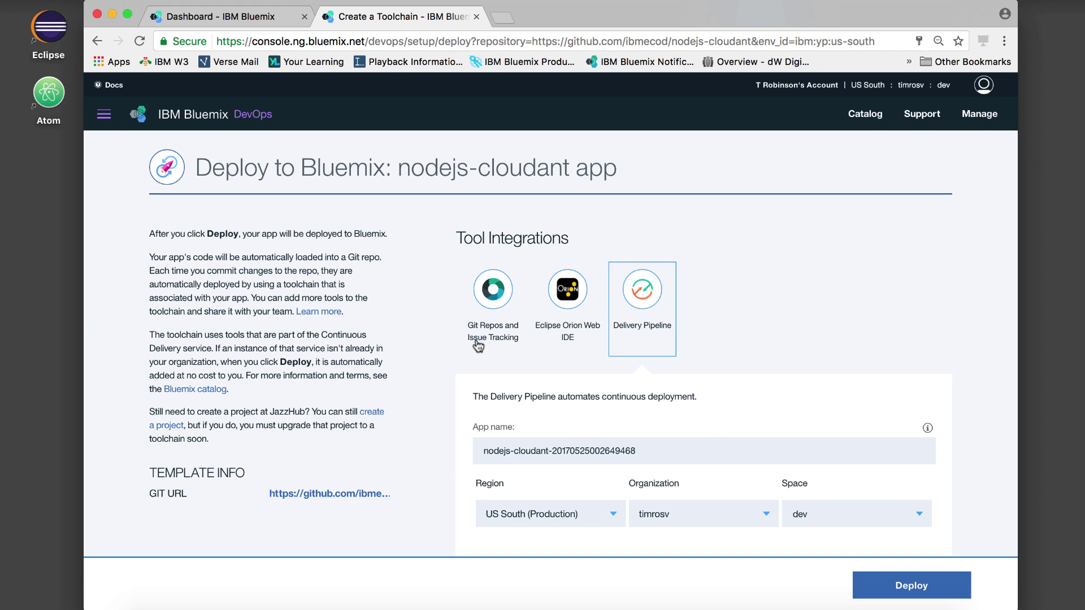
Review the Git Repos and Issue Tracking settings for the cloned repository and deploy the app.
left_click(484, 299)
scroll(431, 310, "down", 3)
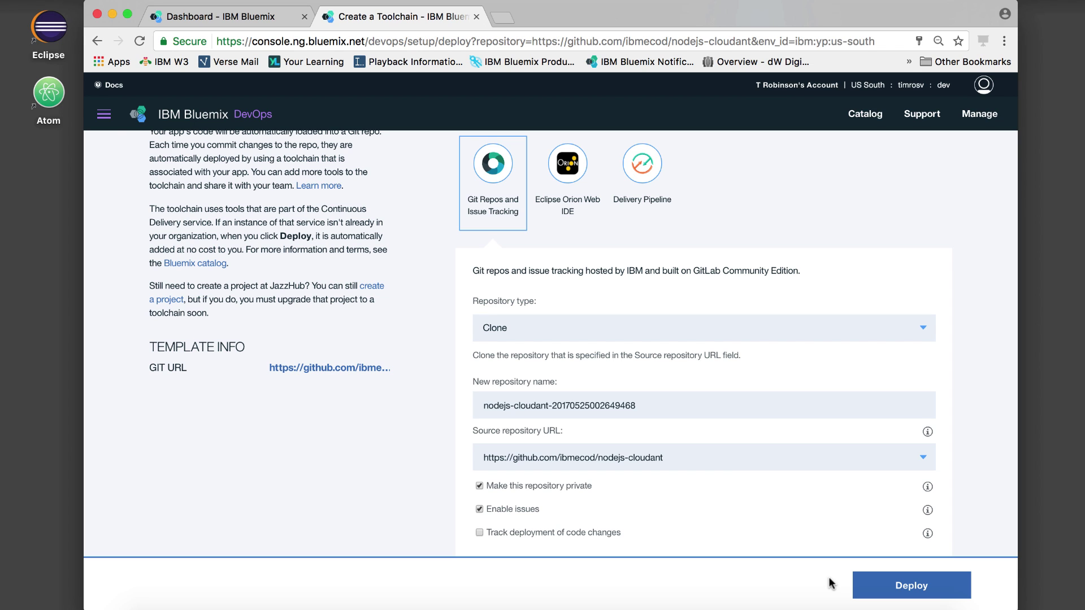
left_click(873, 588)
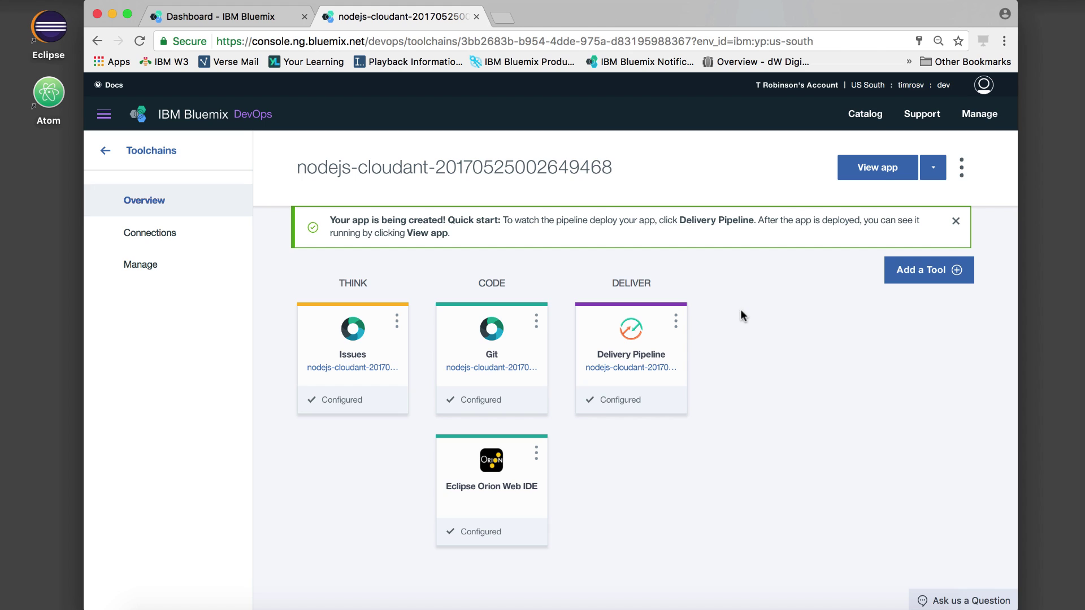
Open the toolchain's Delivery Pipeline and examine the Deploy Stage's job log from beginning to end.
left_click(647, 340)
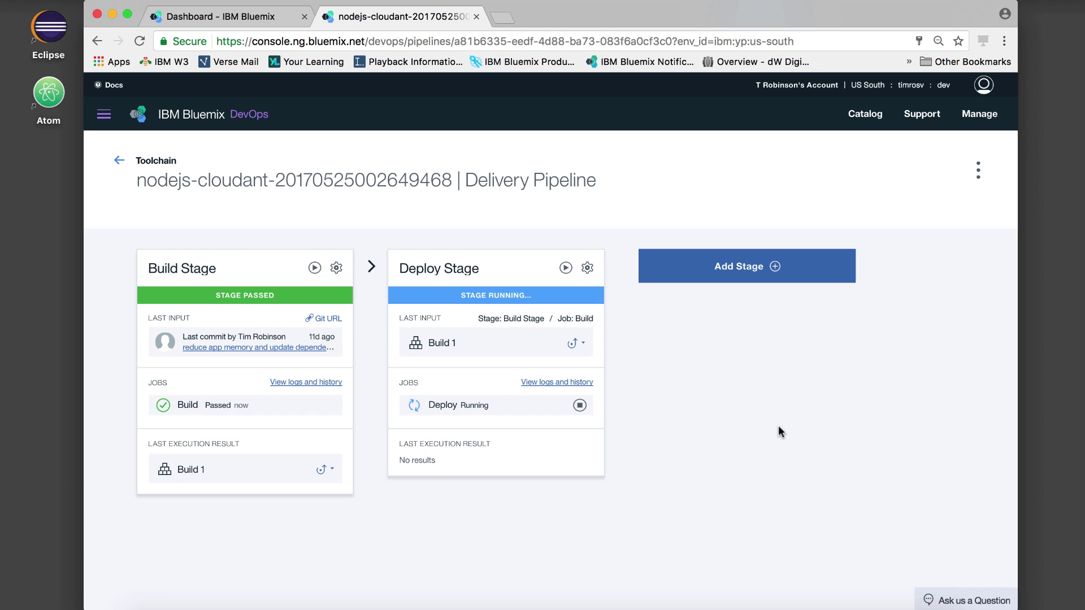
left_click(549, 388)
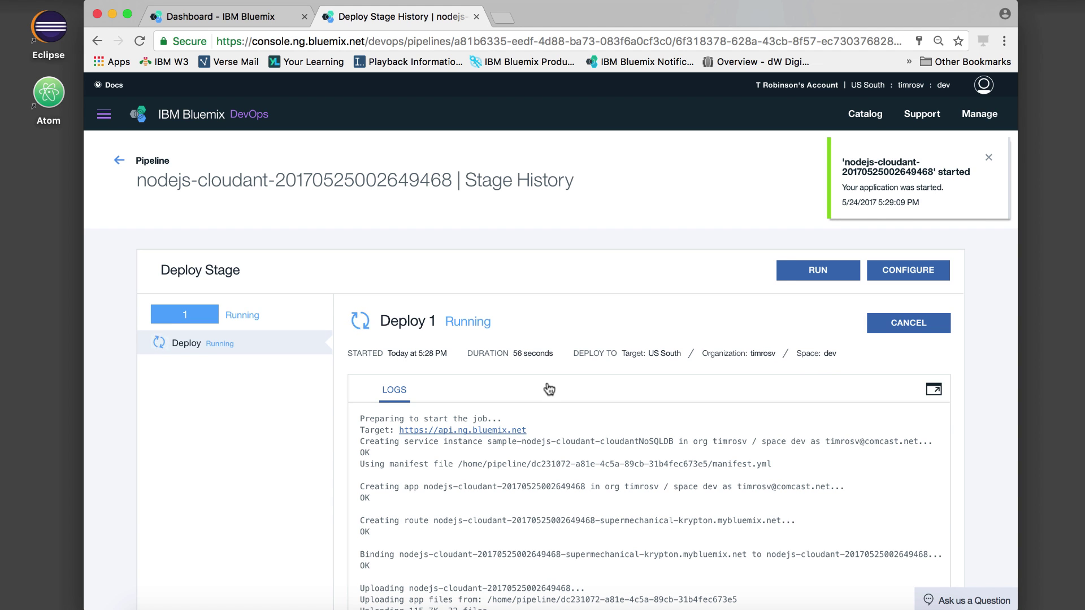
scroll(554, 446, "down", 2)
scroll(555, 446, "down", 3)
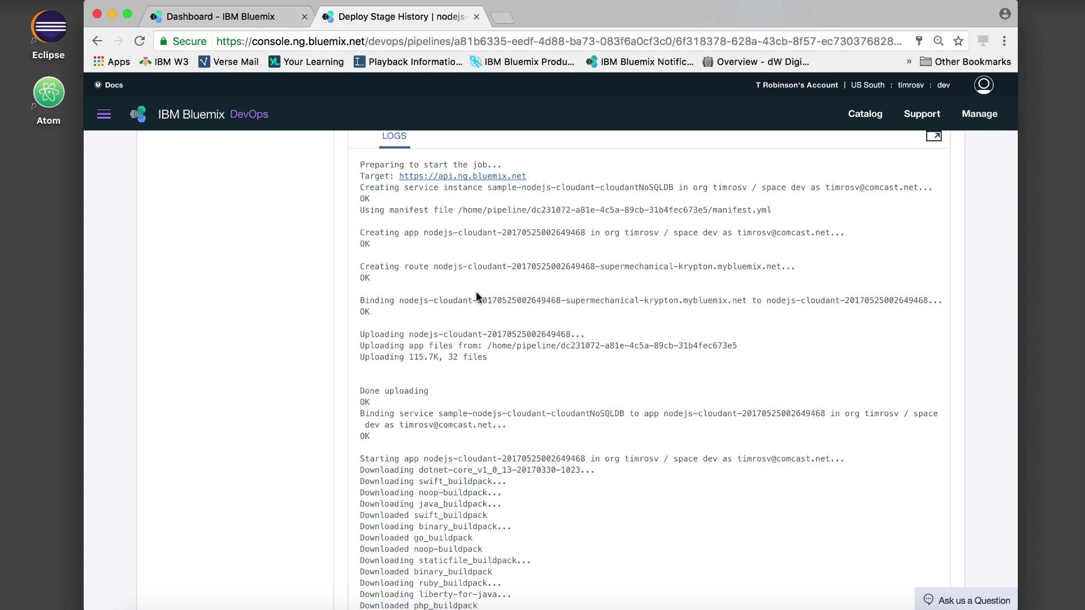
scroll(475, 291, "down", 8)
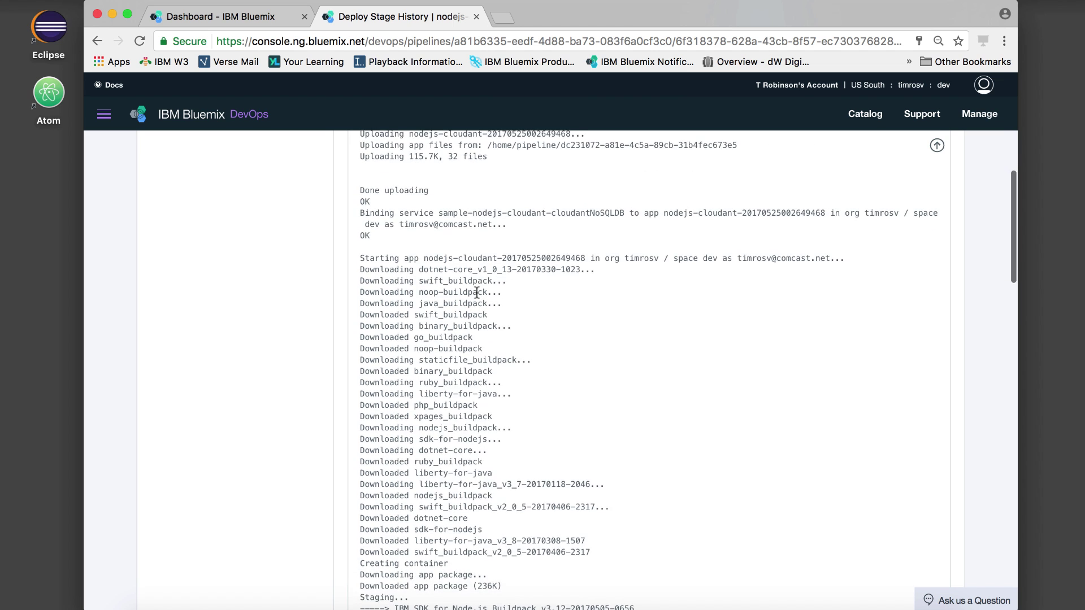
scroll(477, 292, "down", 5)
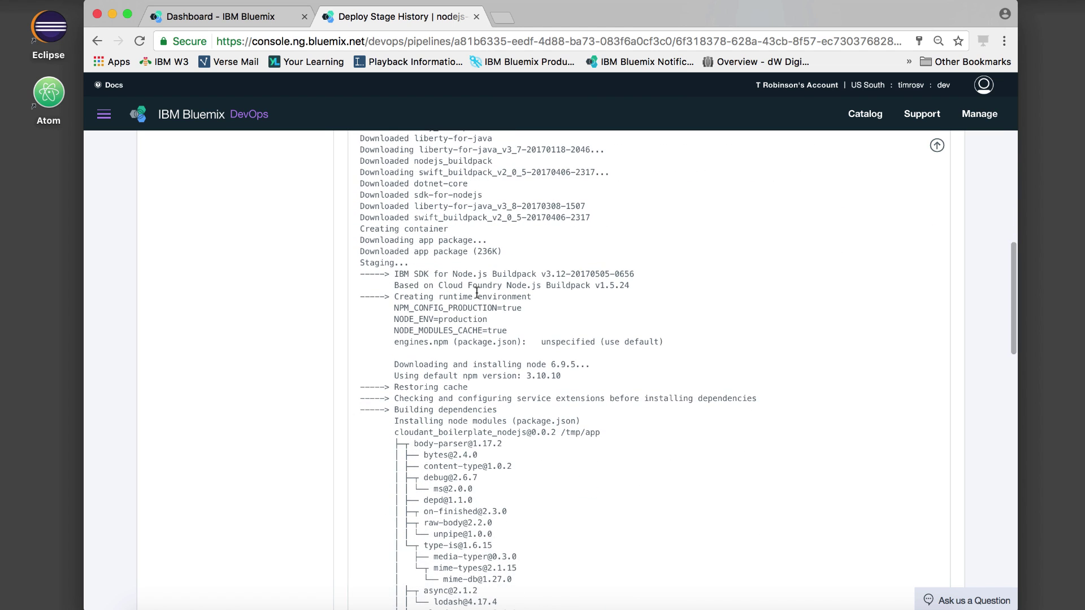
scroll(476, 292, "down", 2)
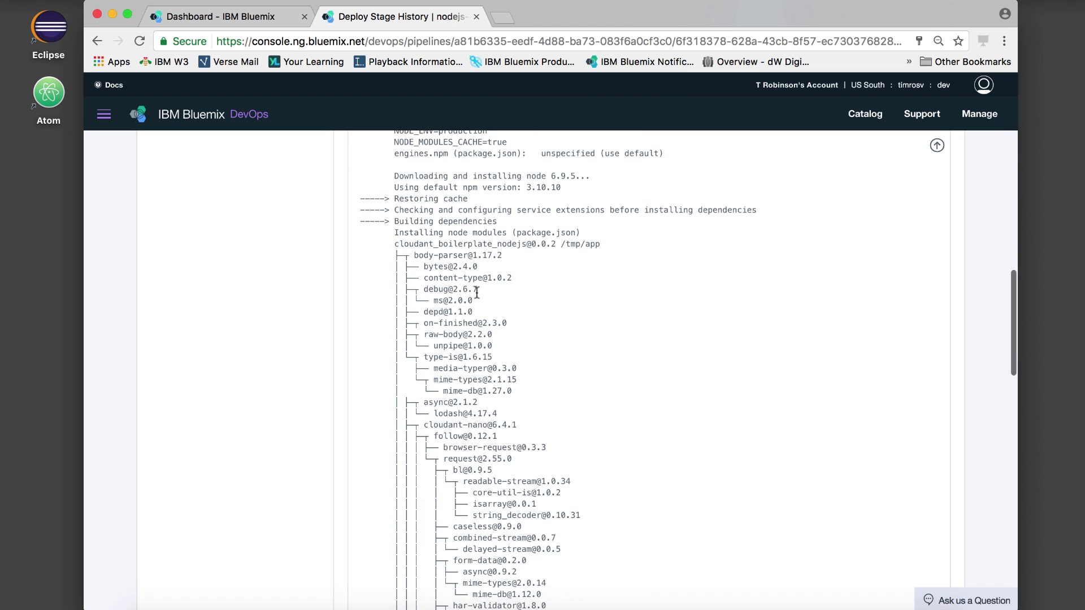
scroll(476, 292, "down", 1)
scroll(476, 292, "down", 9)
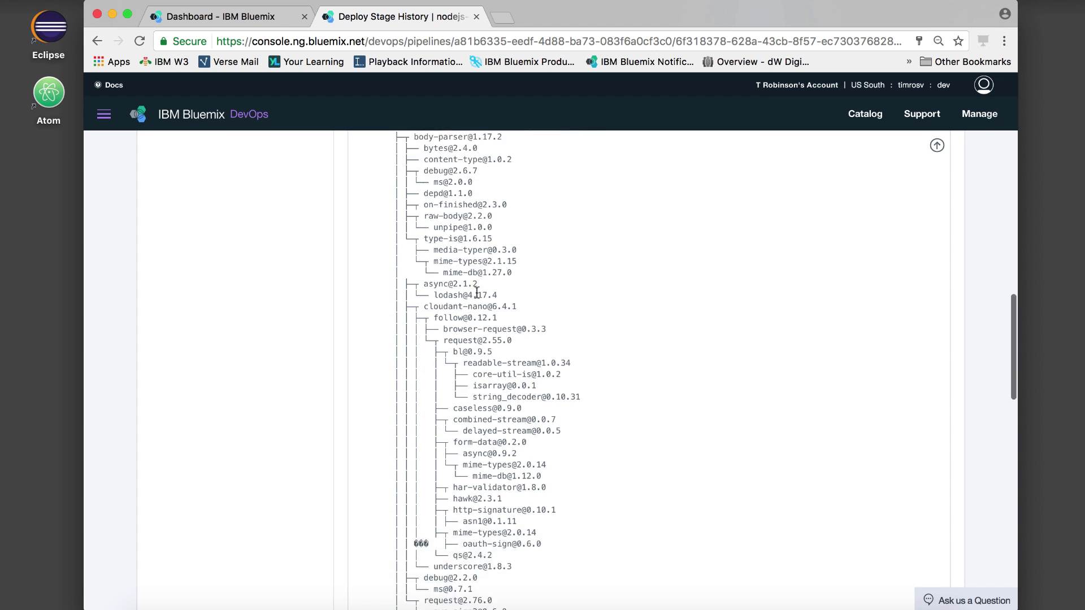
scroll(477, 292, "down", 18)
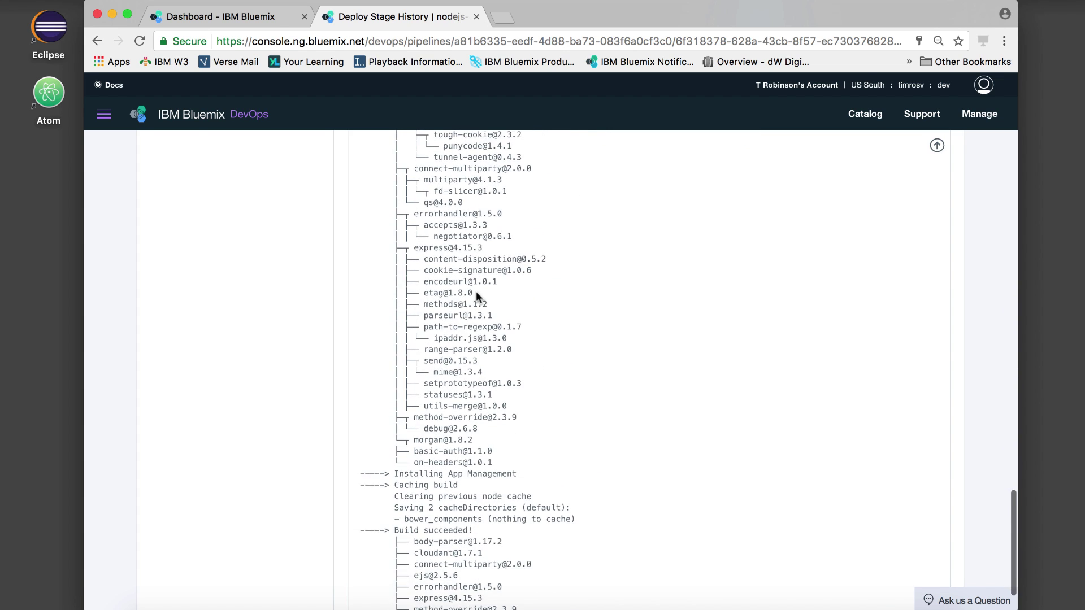
scroll(476, 291, "down", 2)
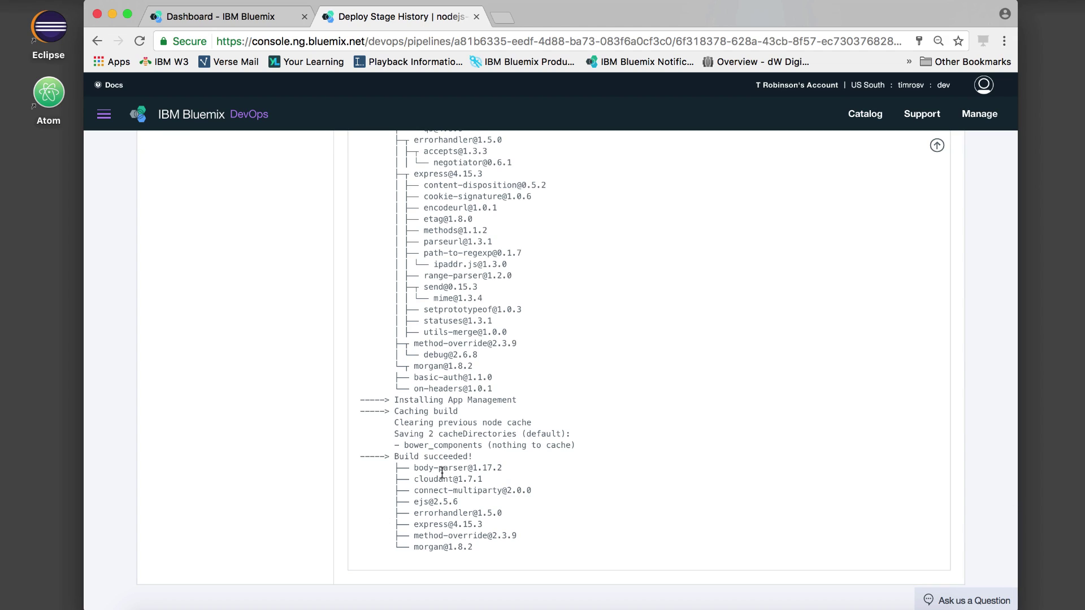
scroll(442, 472, "up", 20)
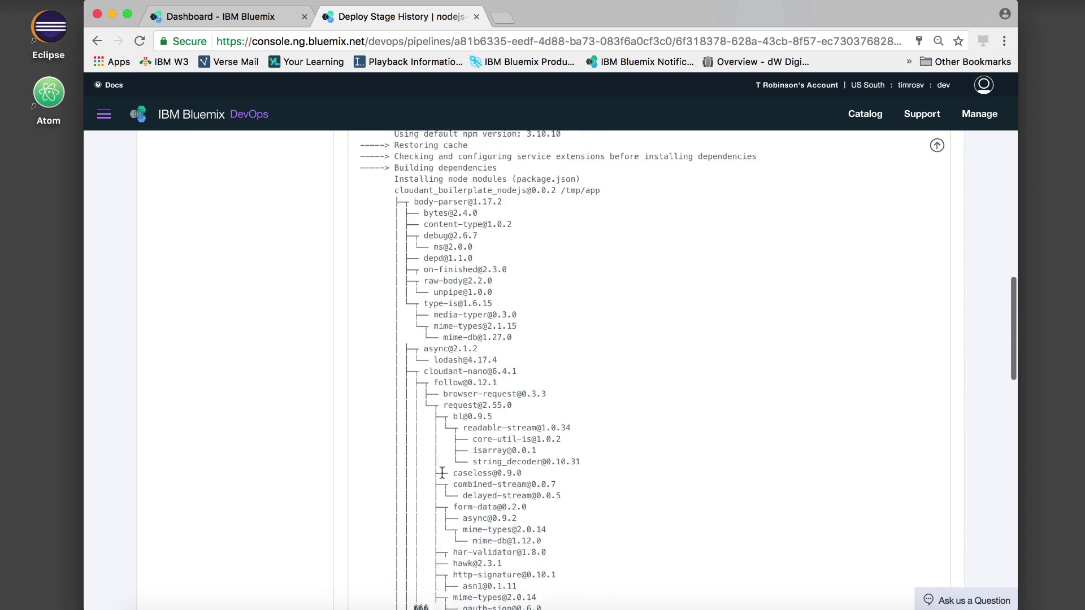
scroll(442, 473, "up", 20)
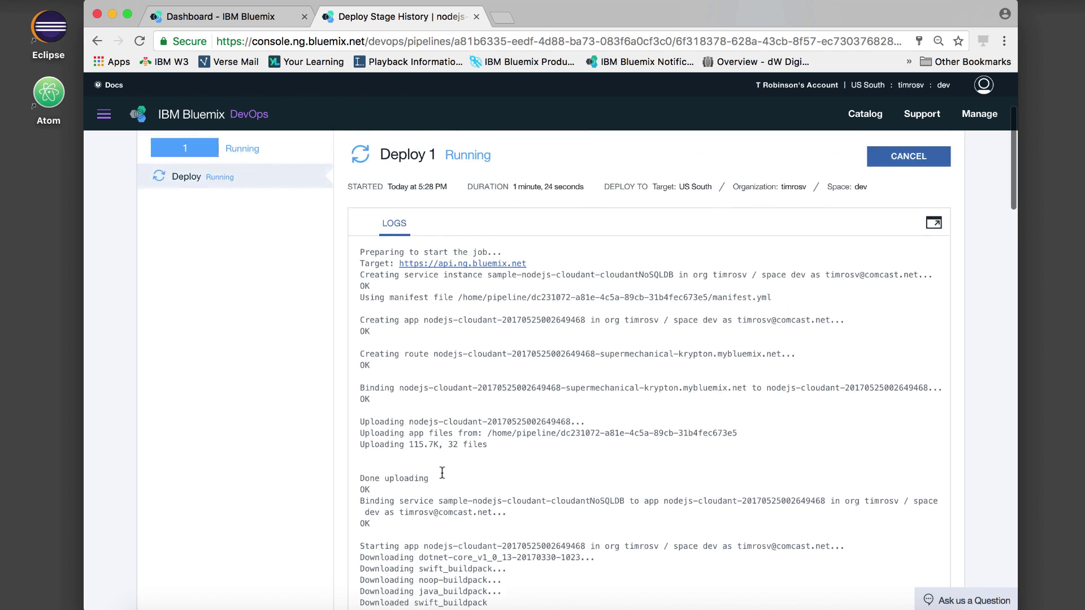
scroll(442, 472, "up", 5)
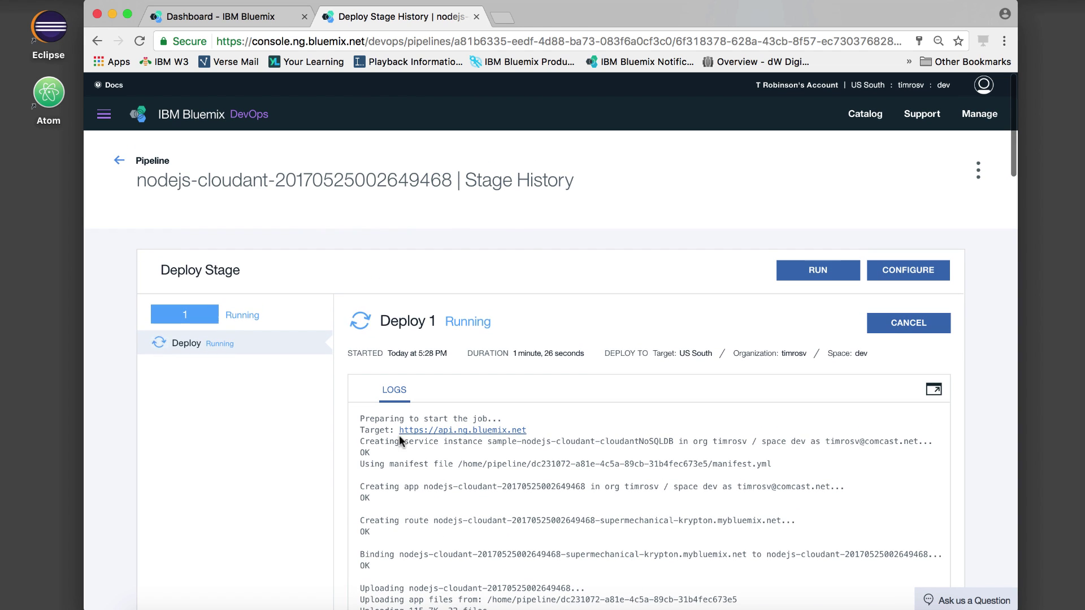
Open the deployed app from the Deploy Stage's last execution result and upload BRSunset.JPG from Pictures to sample_doc.
left_click(120, 162)
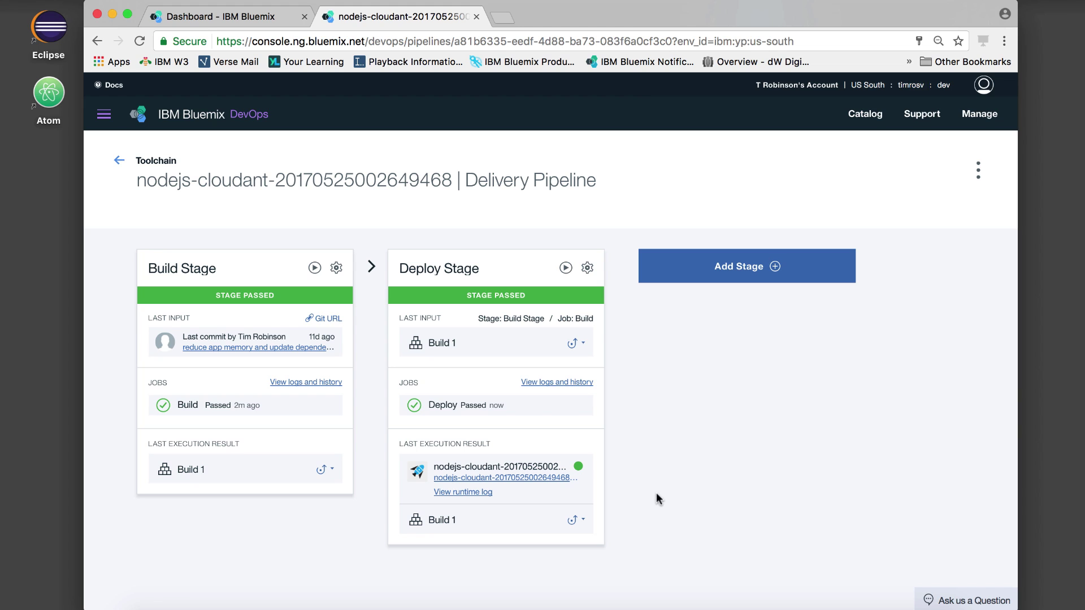
left_click(504, 478)
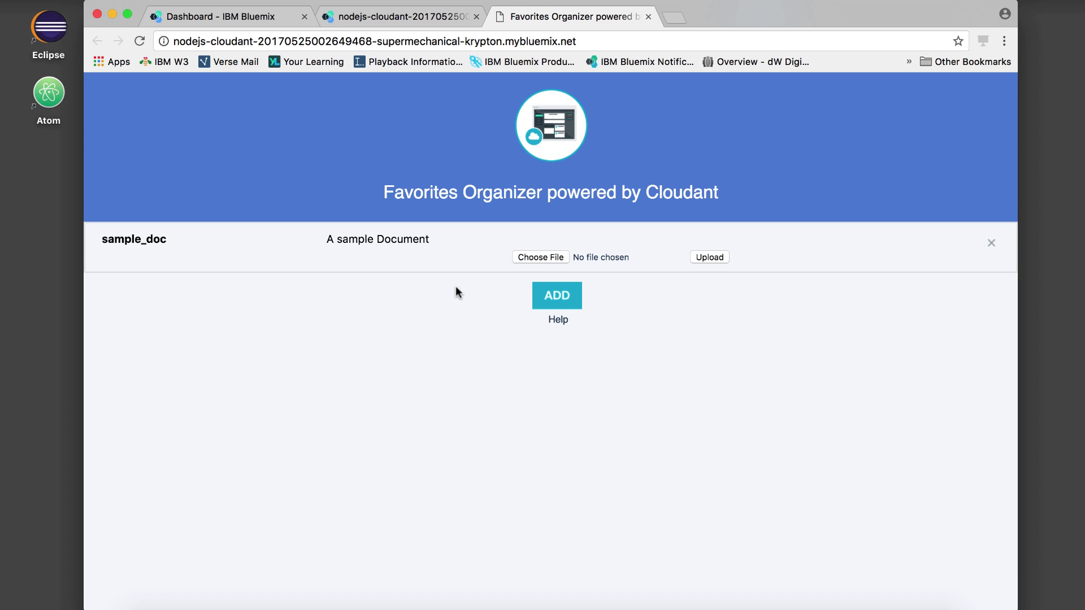
left_click(524, 257)
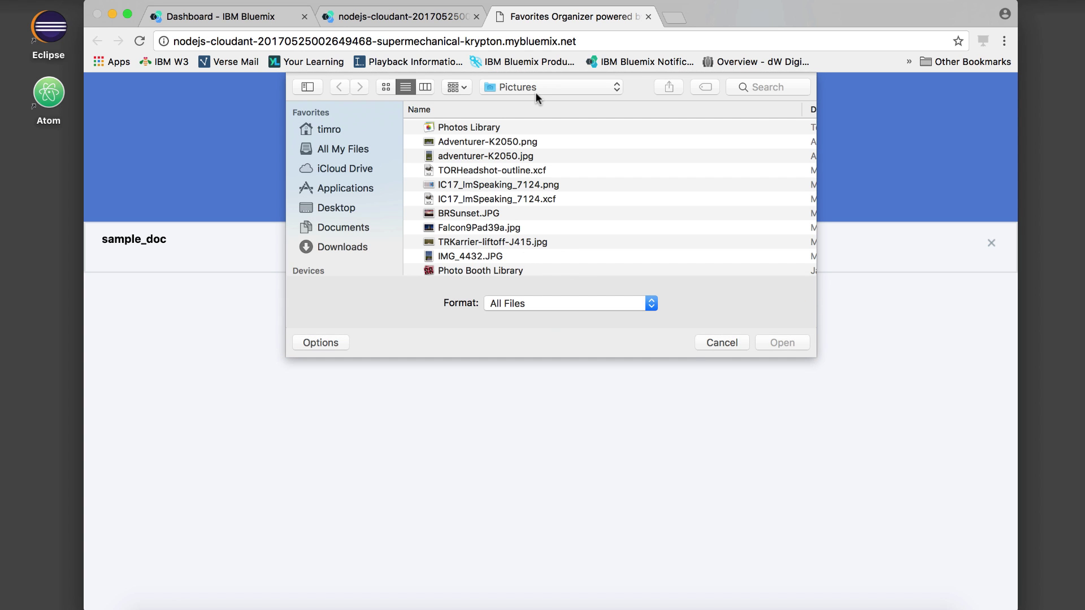
left_click(478, 213)
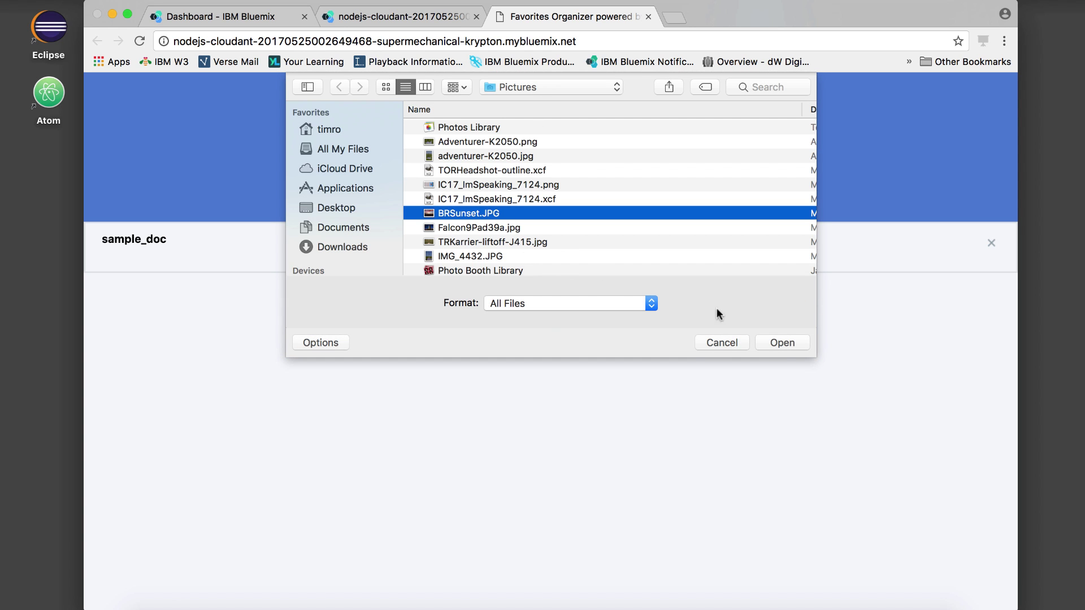
left_click(781, 343)
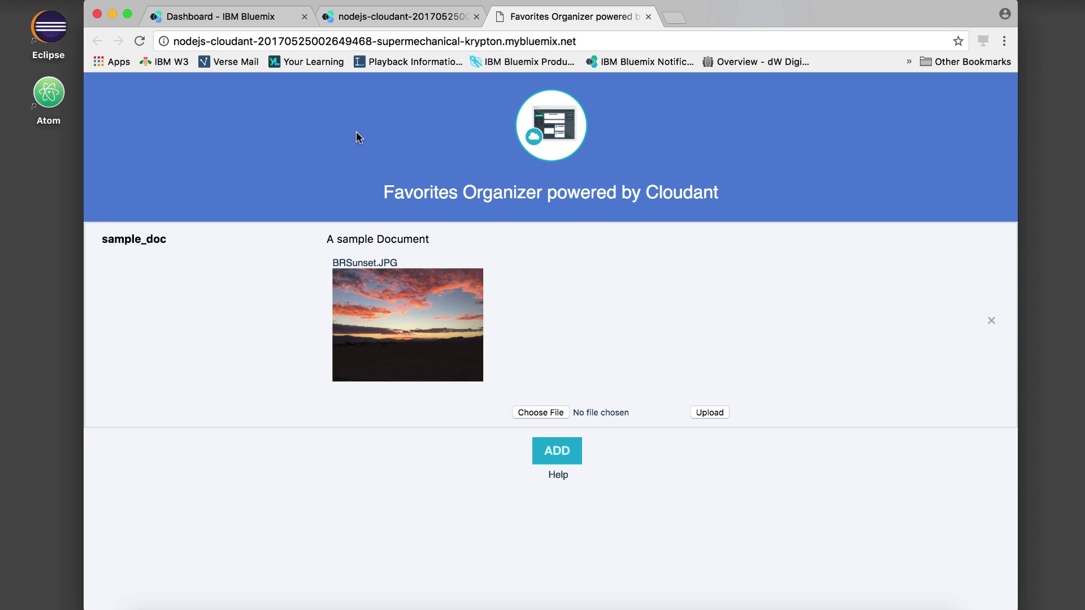
Open the nodejs-cloudant app's details from the Bluemix dashboard and start editing its routes.
left_click(231, 18)
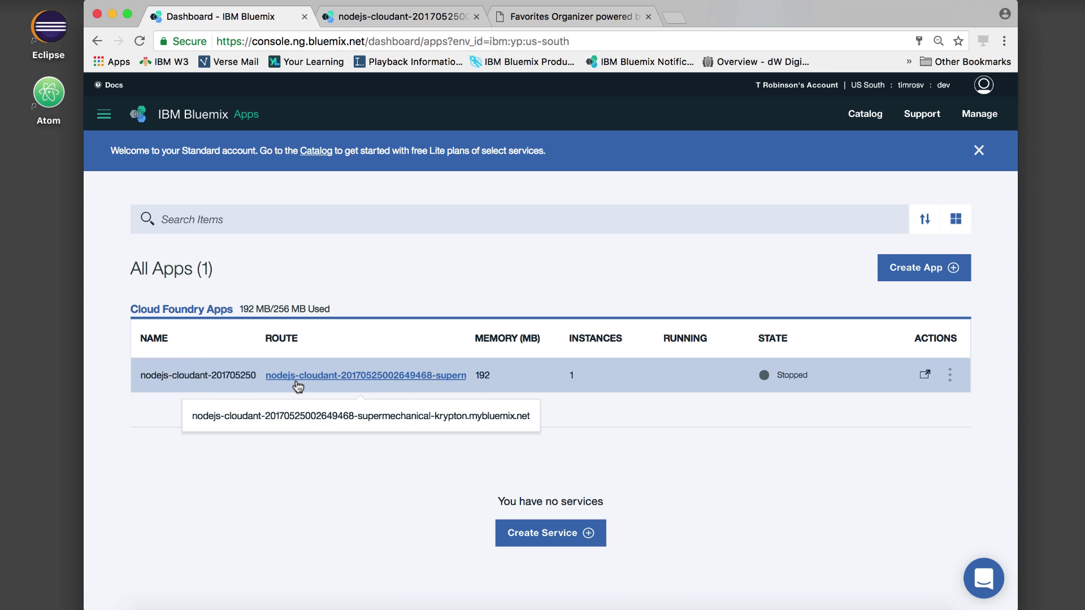
left_click(203, 381)
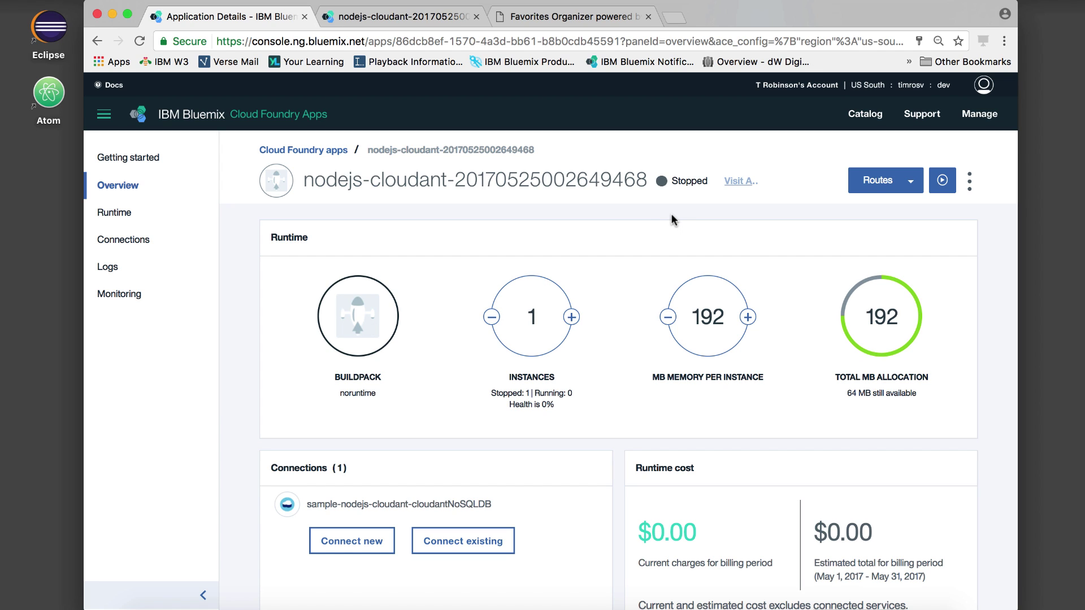
left_click(910, 186)
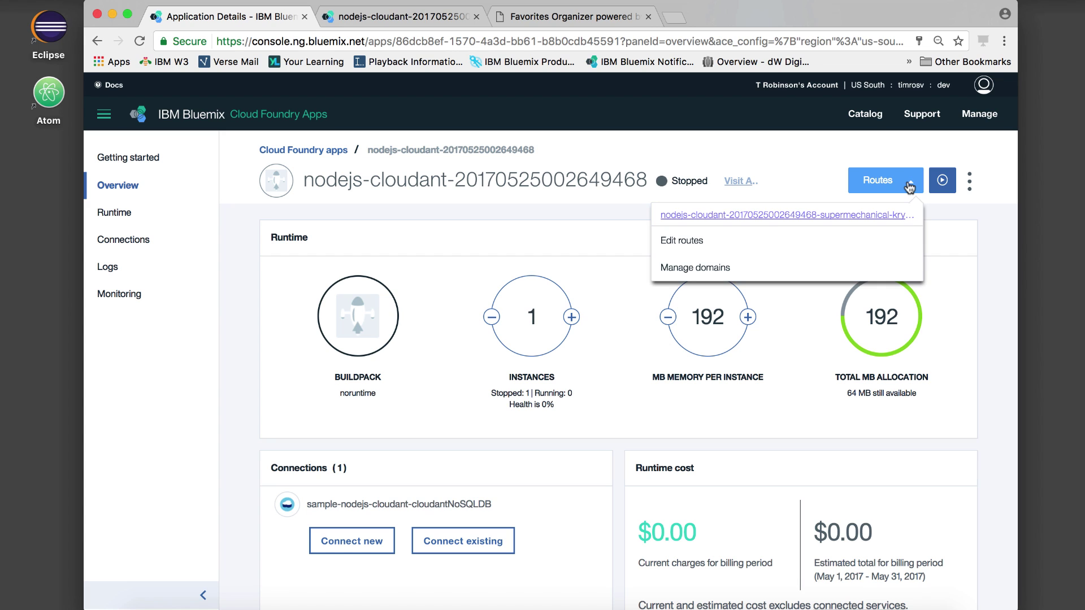
left_click(697, 243)
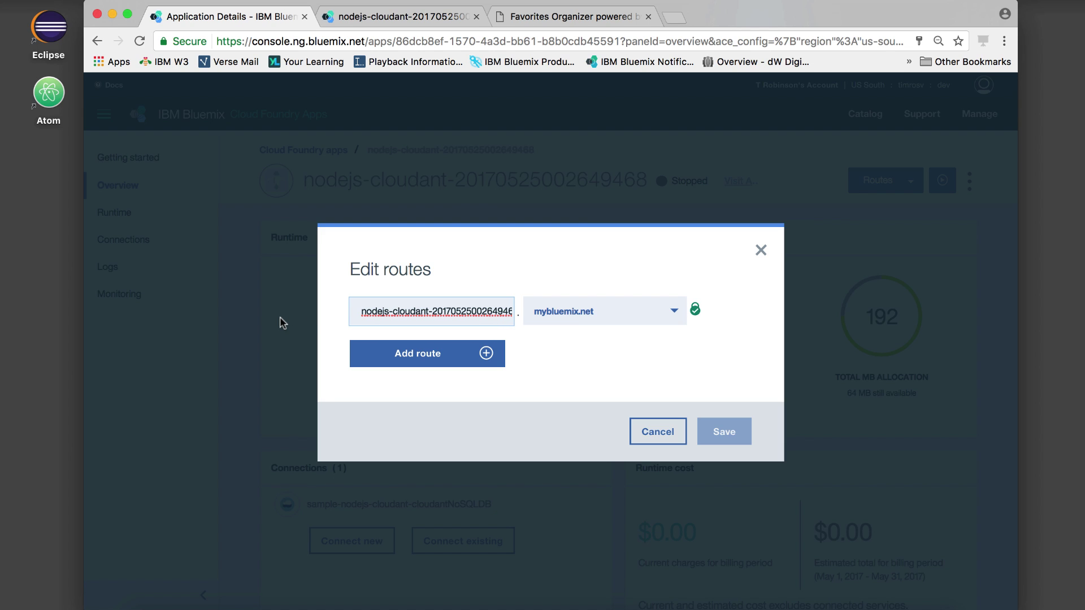
Set the route's host name to secondapp-tor-2017 under mybluemix.net, save it, and delete the replaced route from the space.
left_click_drag(360, 313, 510, 321)
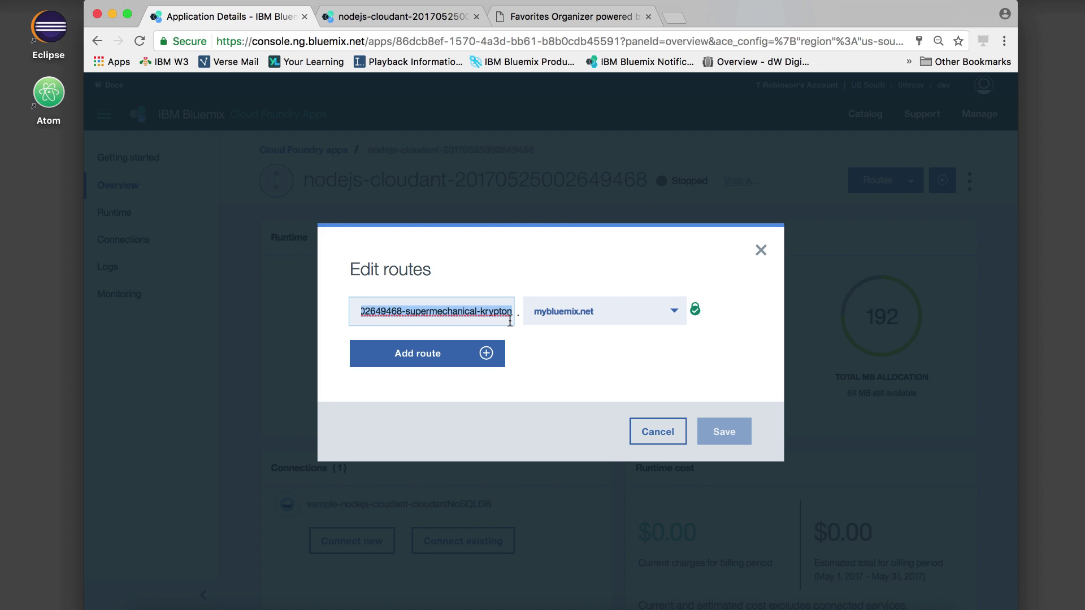
key("BackSpace")
type("secondapp")
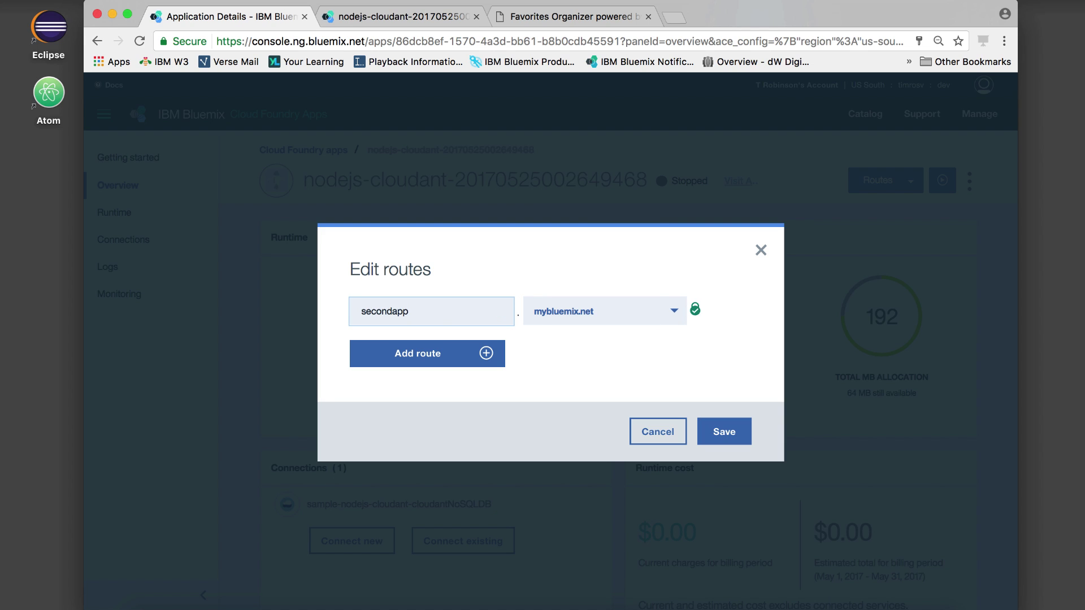
type("-tor-")
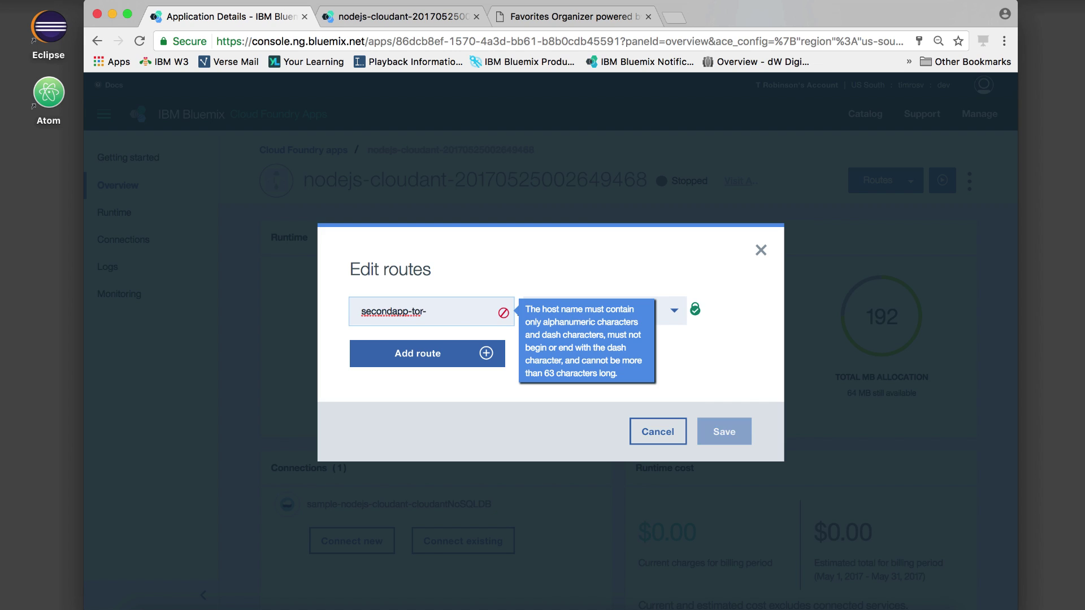
type("201")
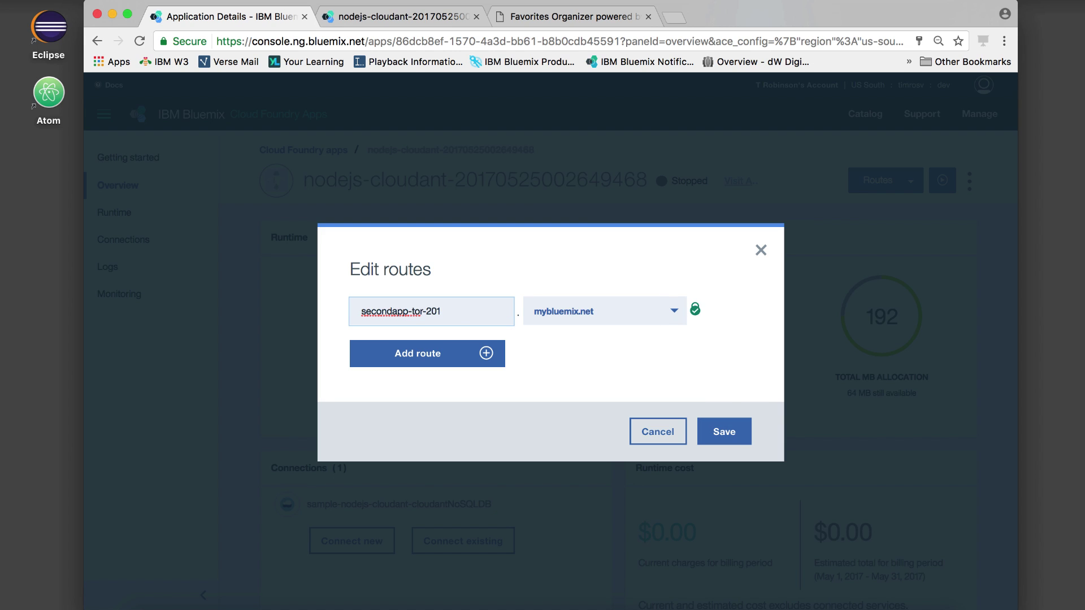
type("7")
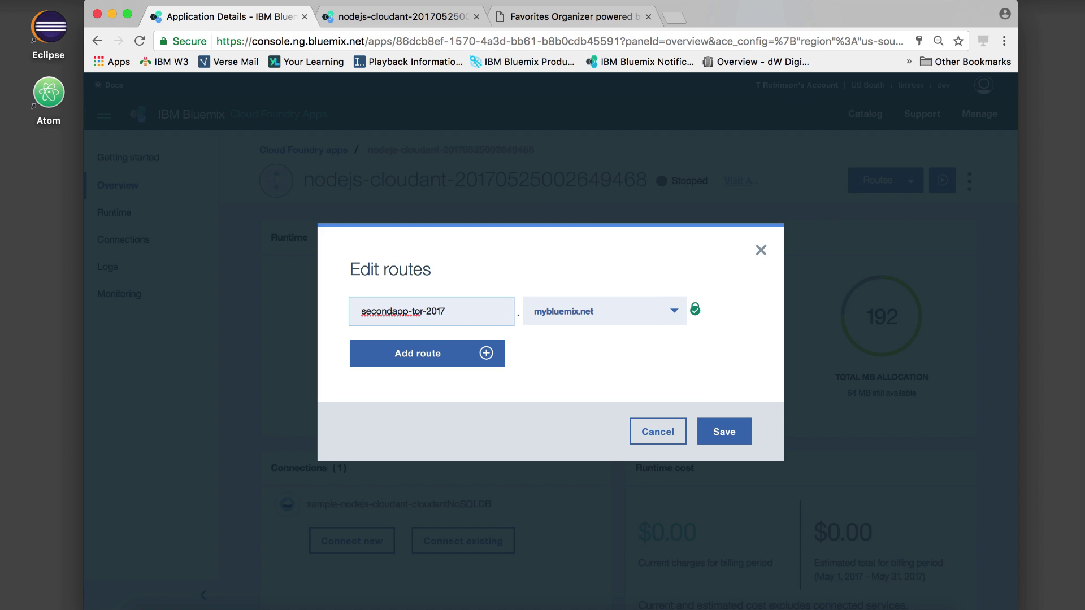
left_click(718, 432)
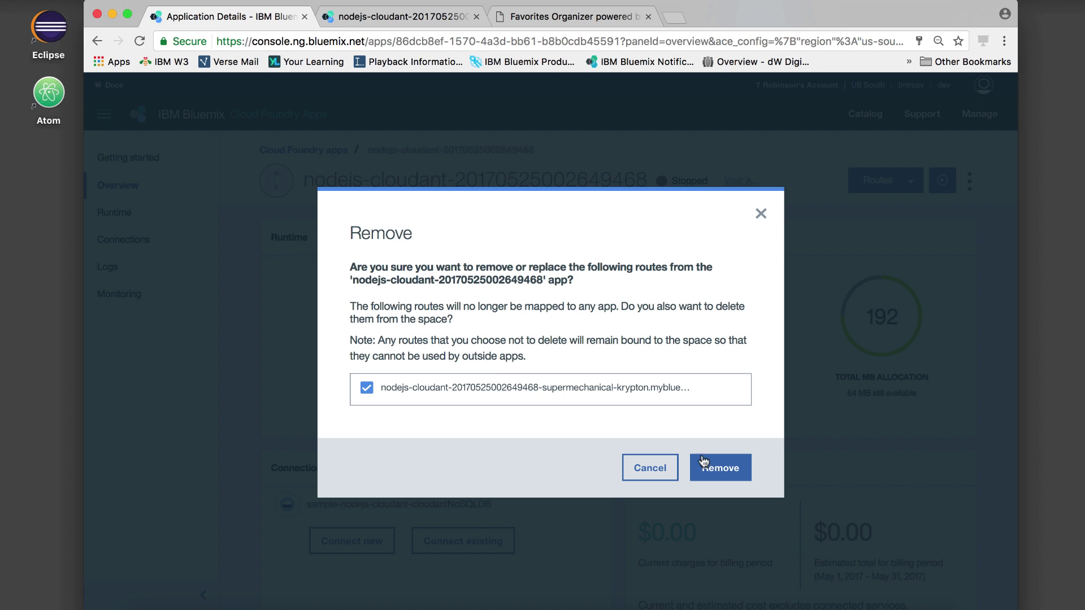
left_click(719, 469)
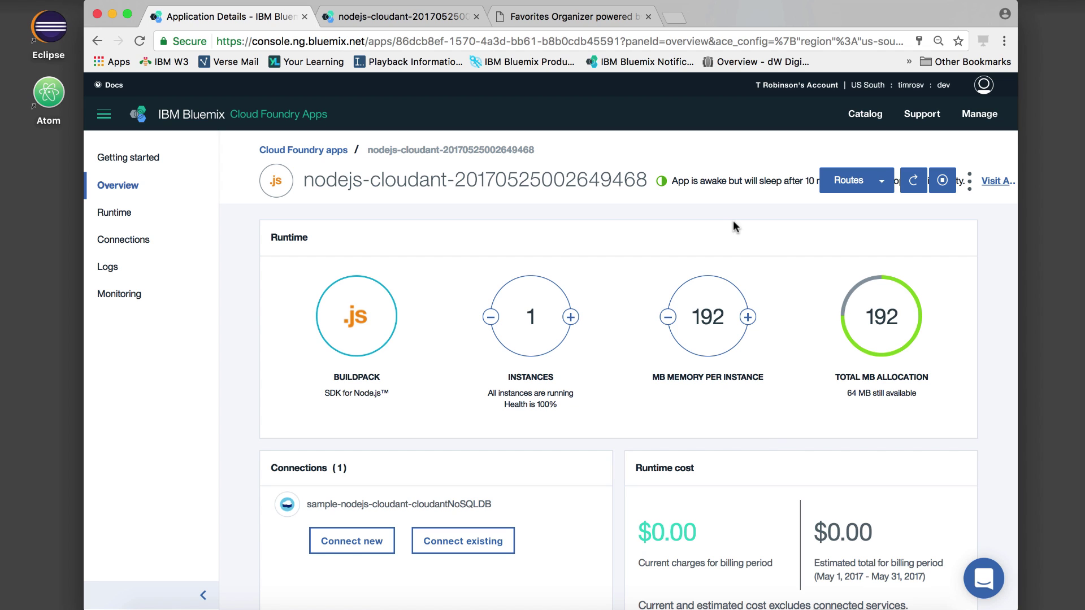
Open the app through its secondapp-tor-2017.mybluemix.net route.
left_click(882, 183)
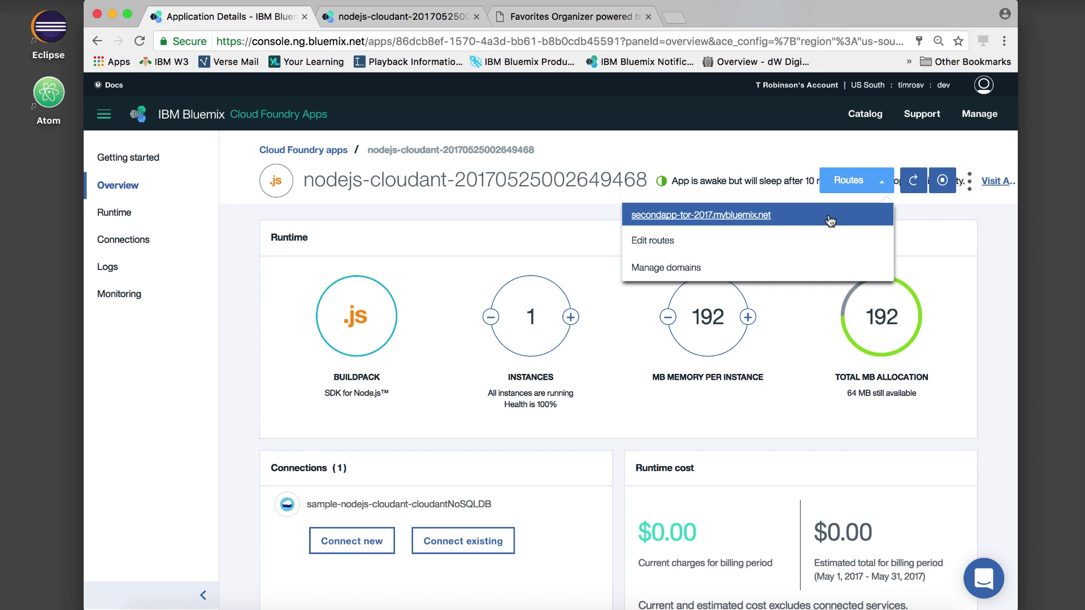
left_click(741, 221)
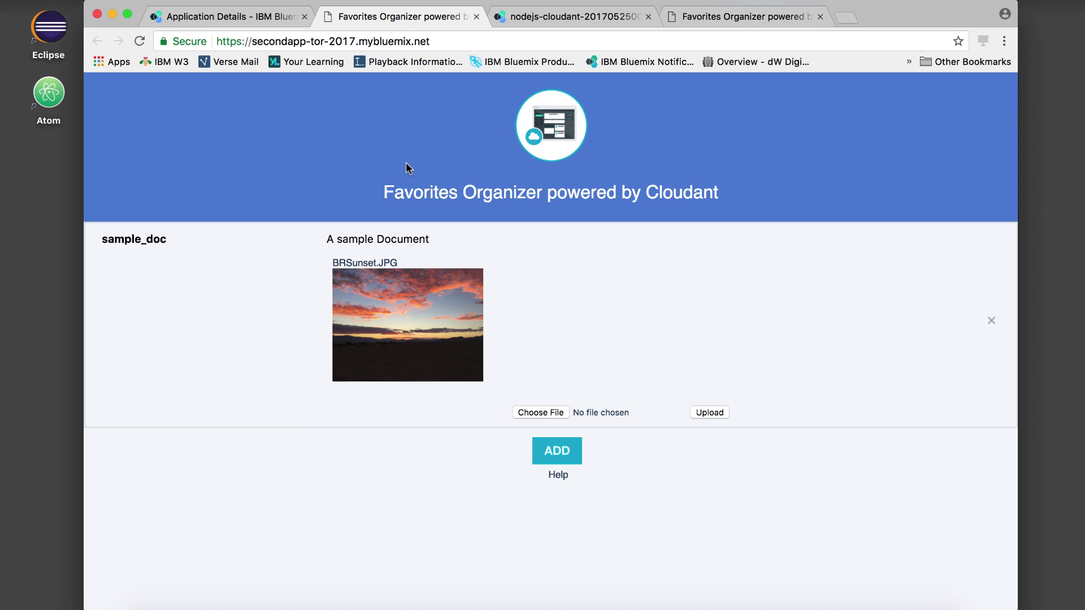
Reload the app at its original supermechanical-krypton route to check it, and compare with the page at secondapp-tor-2017.mybluemix.net.
left_click(557, 18)
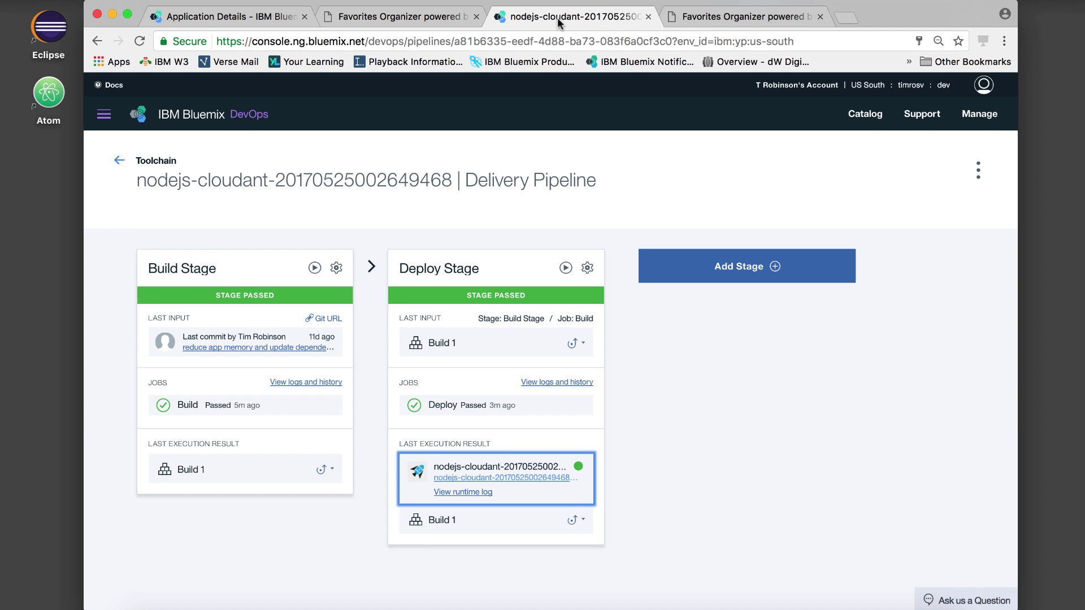
left_click(693, 17)
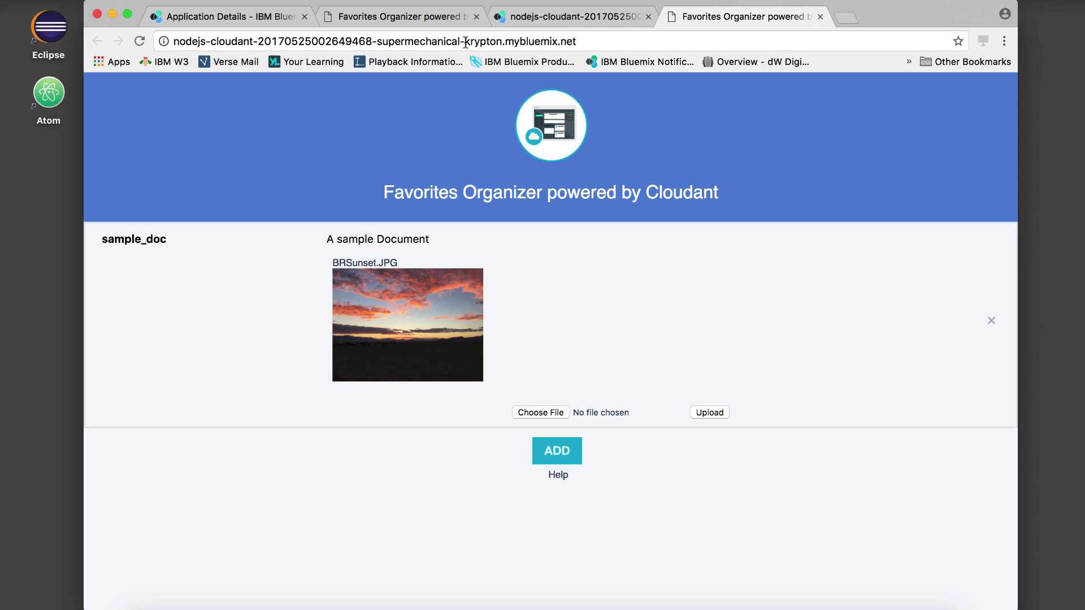
left_click(139, 41)
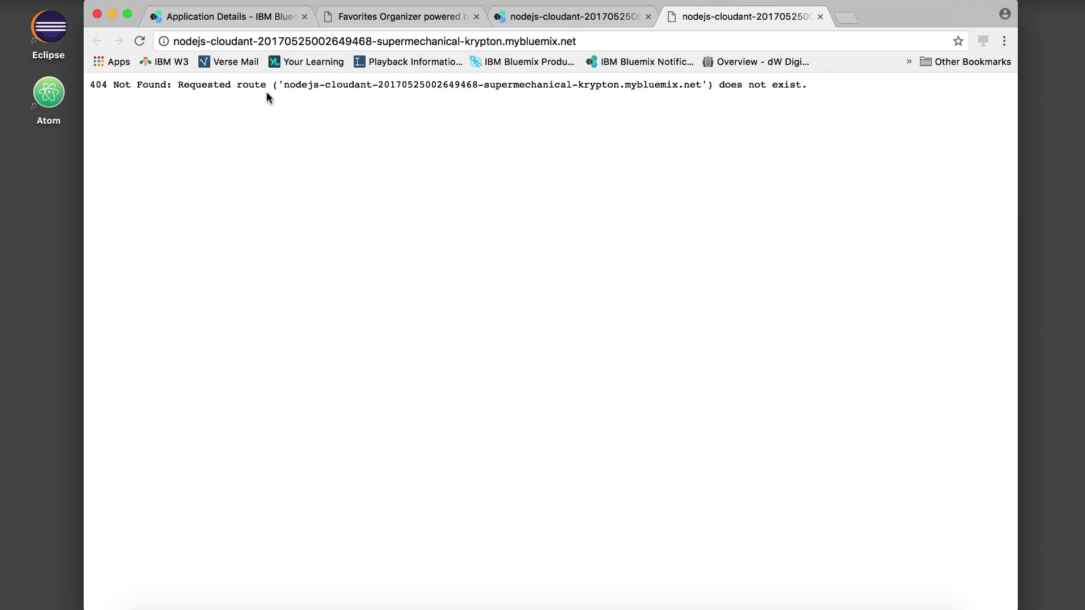
left_click(380, 16)
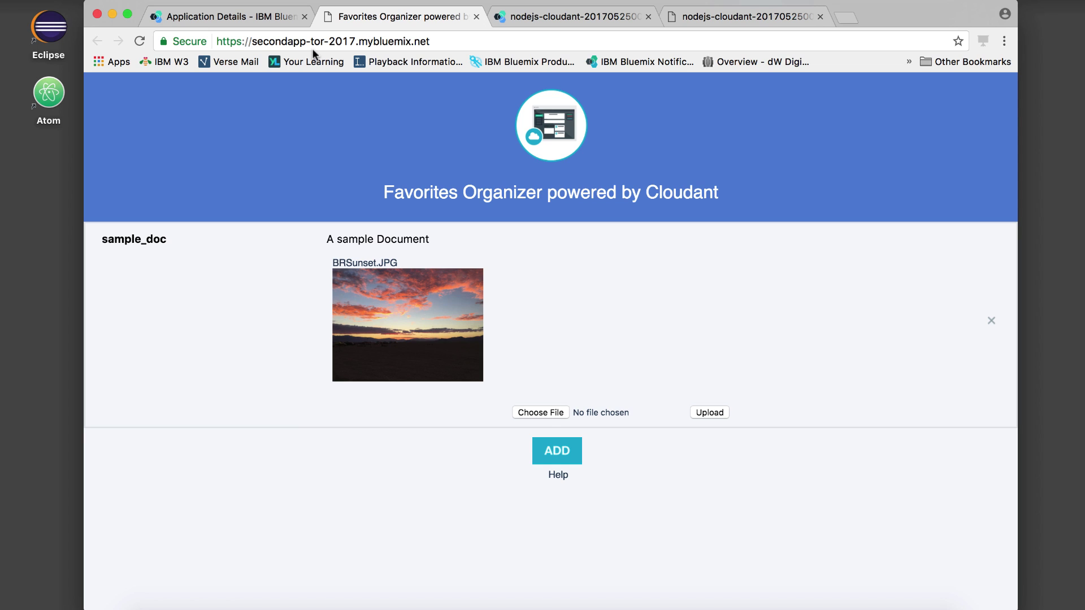
Delete the nodejs-cloudant app together with its sample-nodejs-cloudant-cloudantNoSQLDB service and its secondapp-tor-2017.mybluemix.net route.
left_click(217, 17)
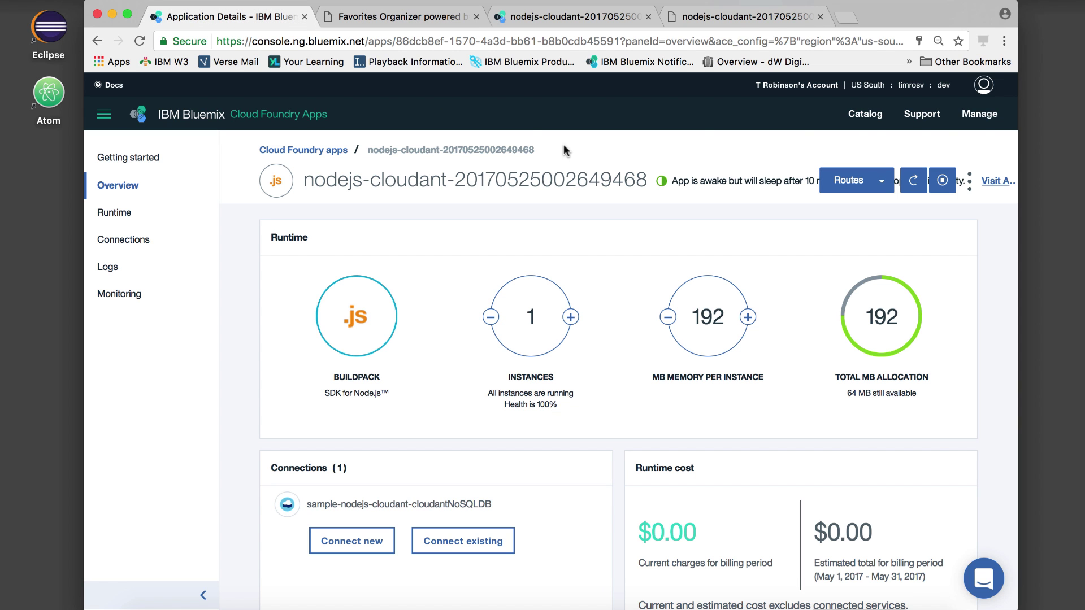
left_click(970, 182)
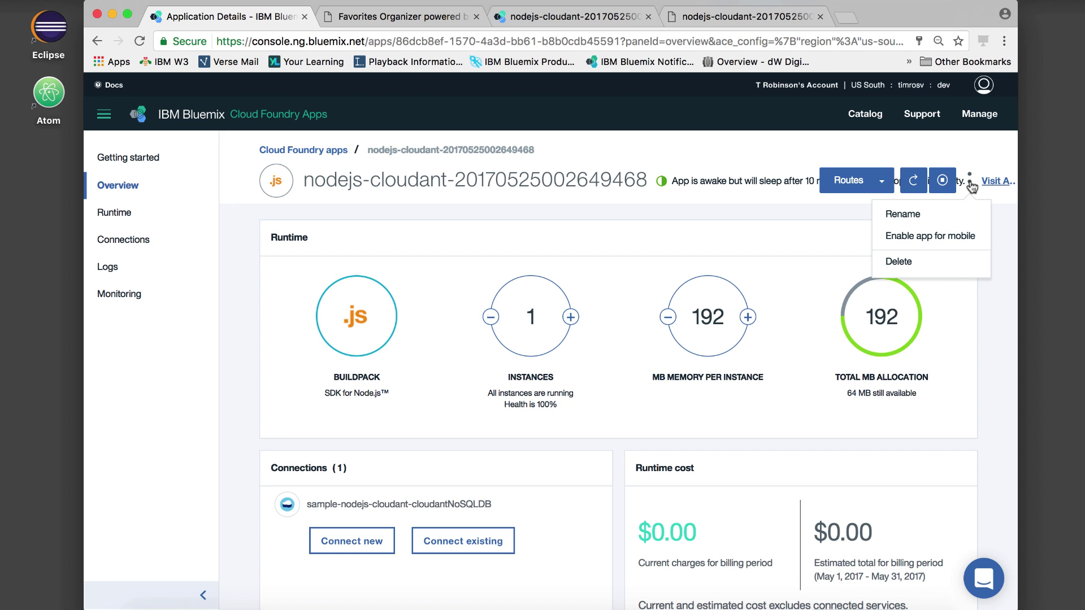
left_click(953, 269)
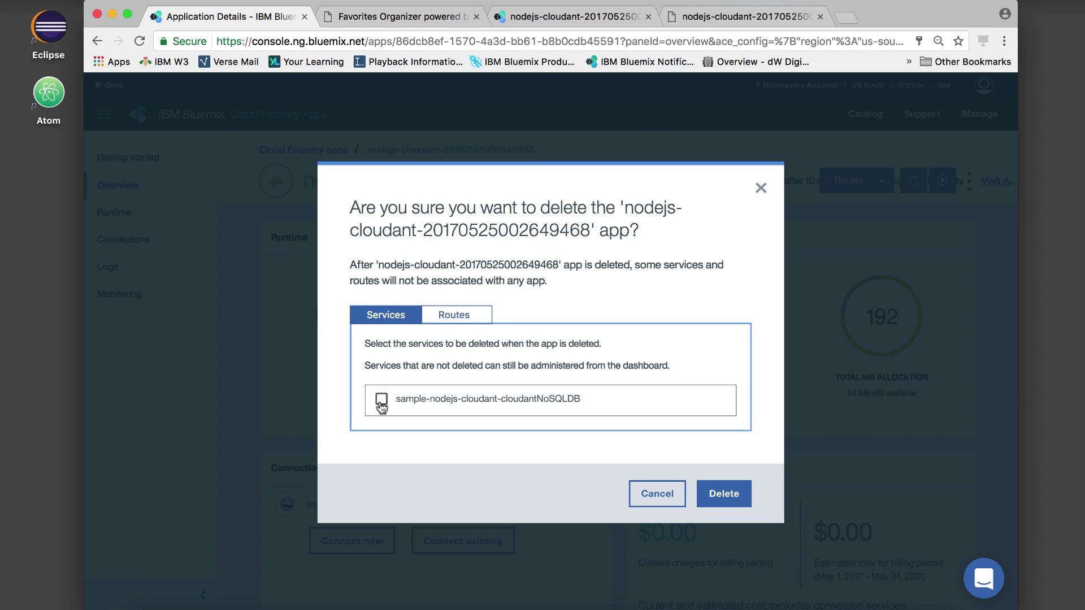
left_click(381, 402)
left_click(454, 321)
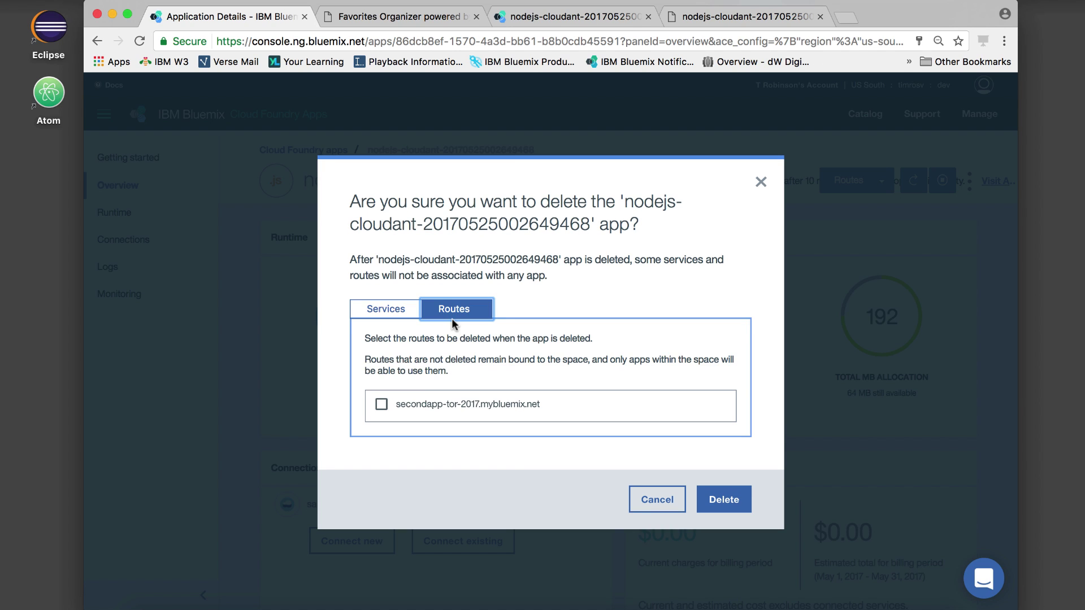
left_click(382, 406)
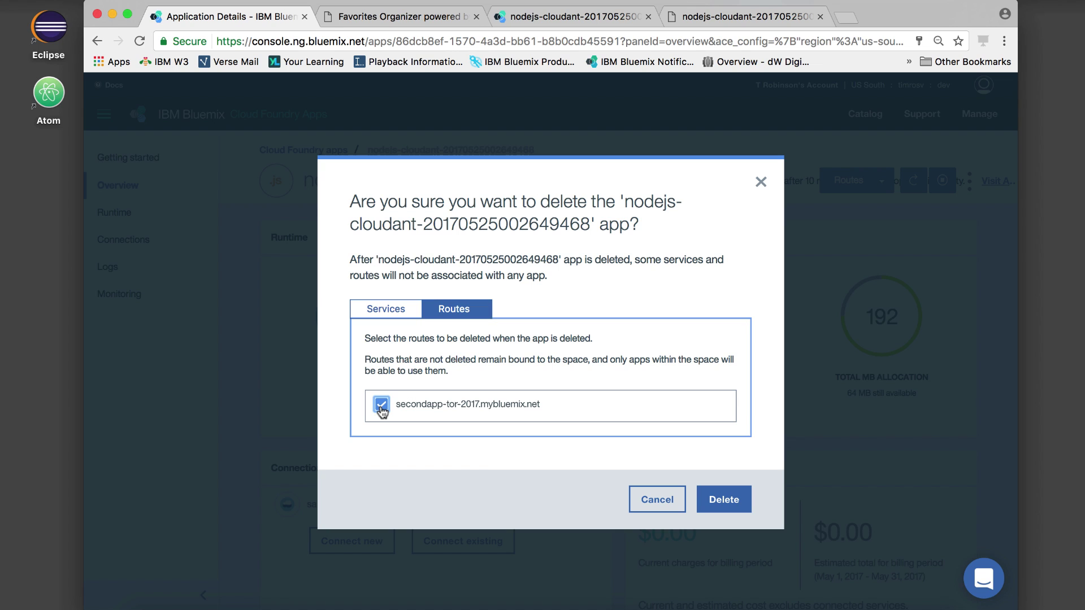
left_click(719, 510)
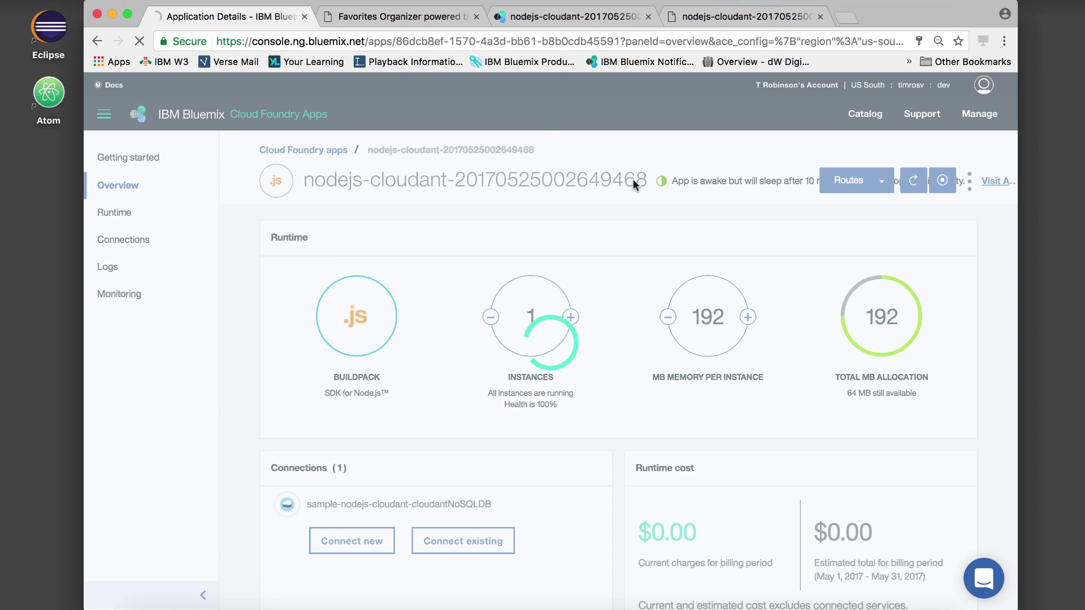
Close the two browser tabs that hold the deleted app's new and original routes.
key("super+r")
left_click(476, 17)
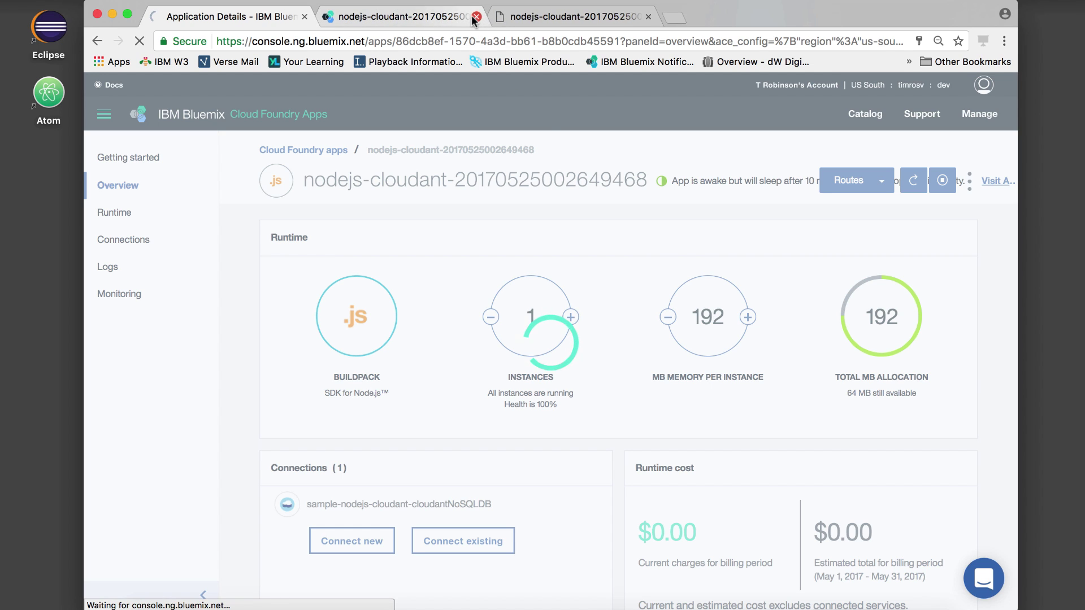
left_click(647, 17)
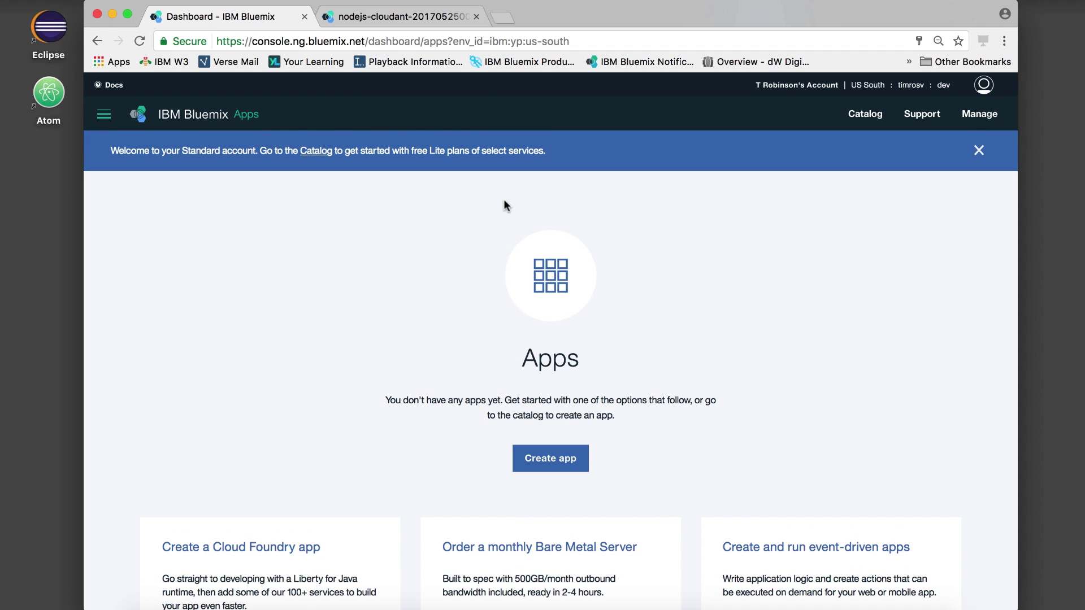
Return from the delivery pipeline to the toolchain overview and open the Git project's settings by way of its Issues tool.
left_click(397, 20)
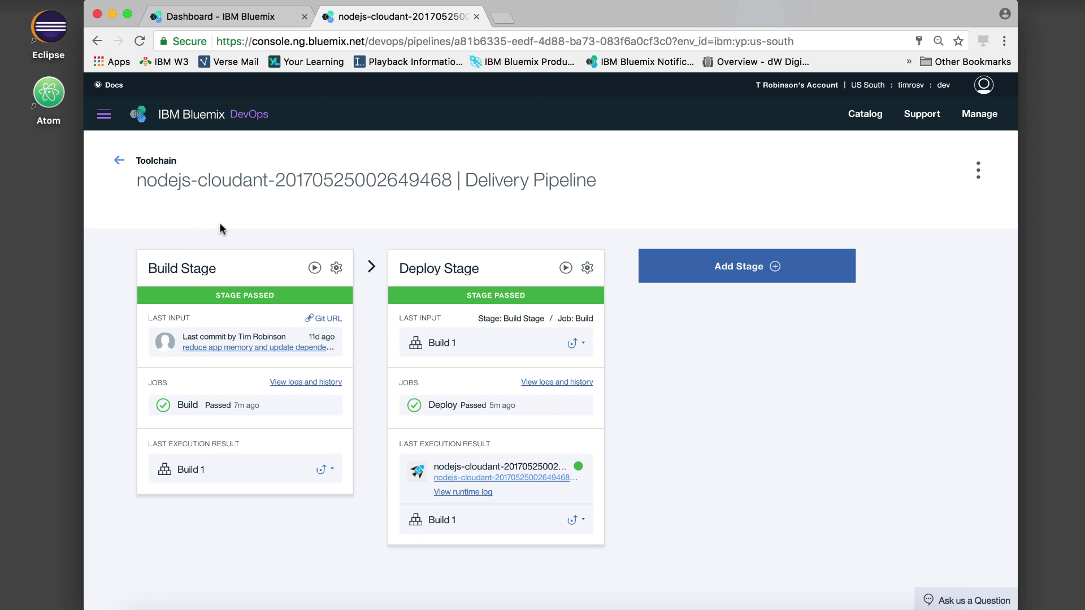
left_click(118, 162)
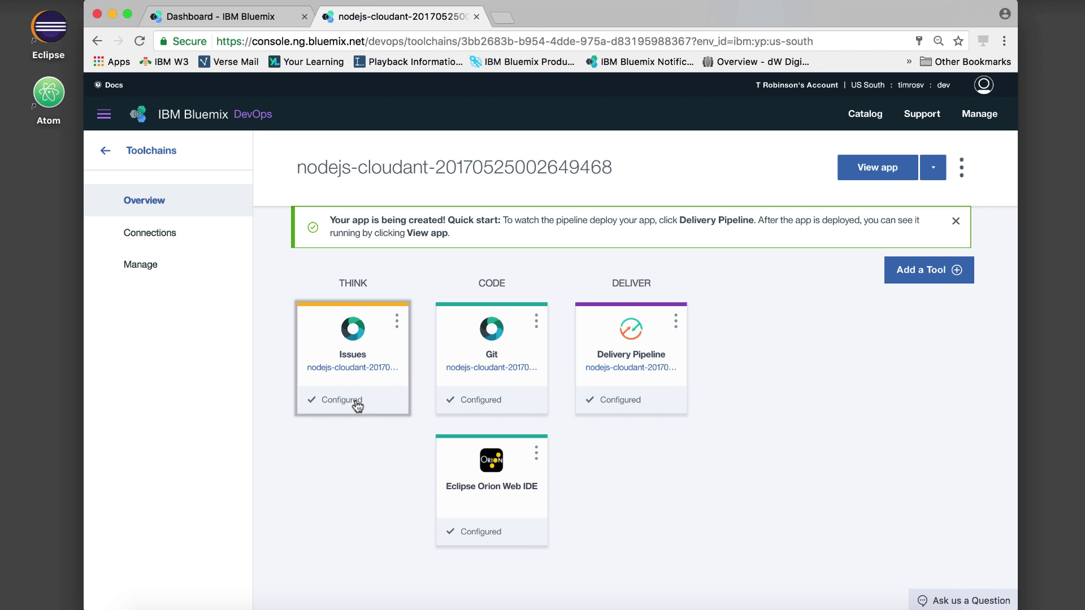
left_click(358, 371)
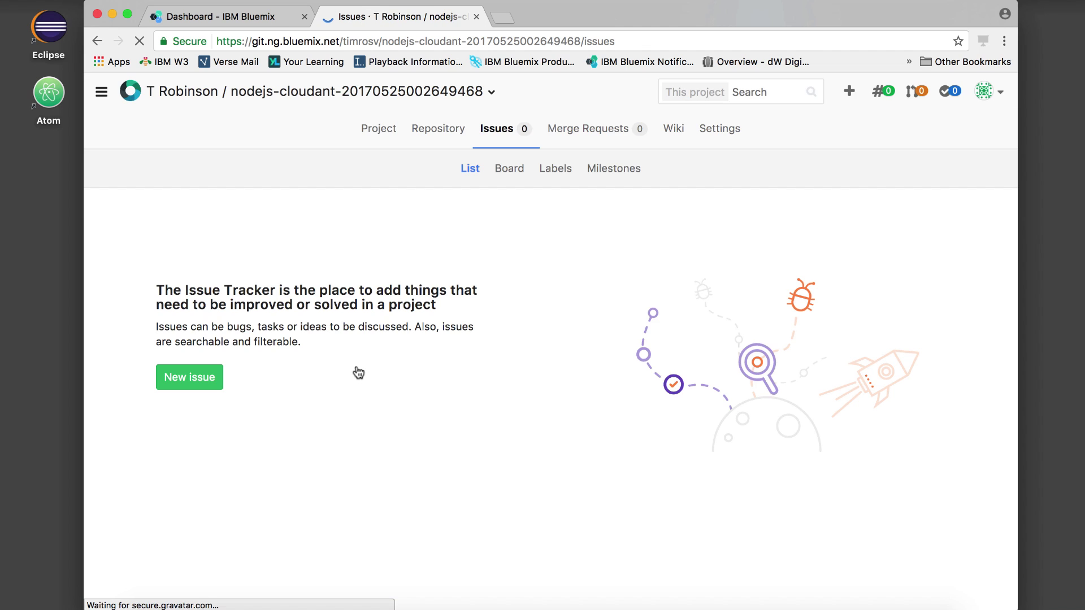
left_click(722, 133)
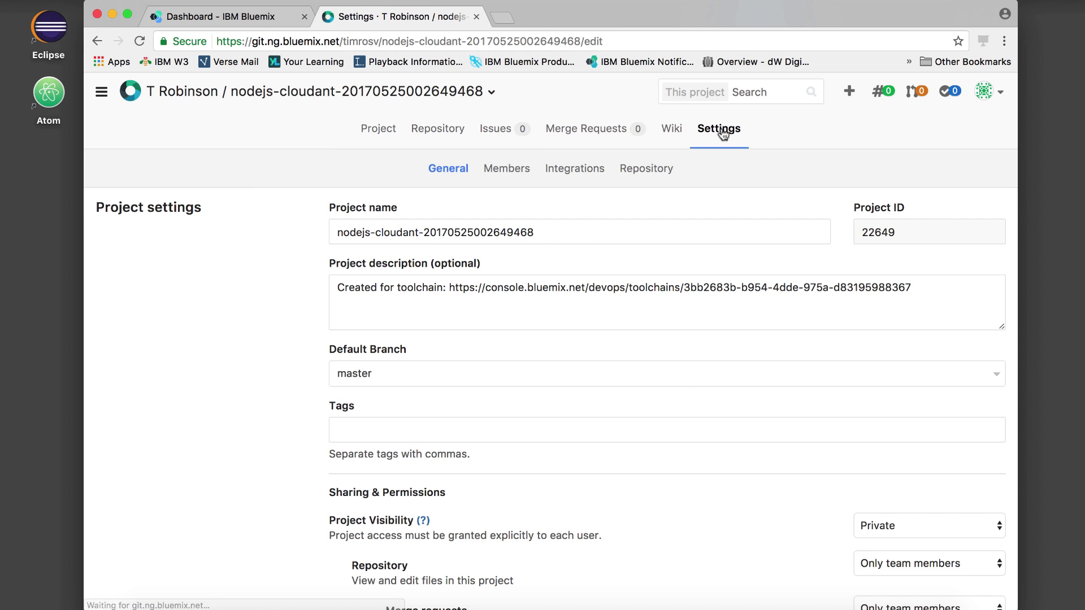
scroll(681, 412, "down", 5)
scroll(682, 414, "down", 15)
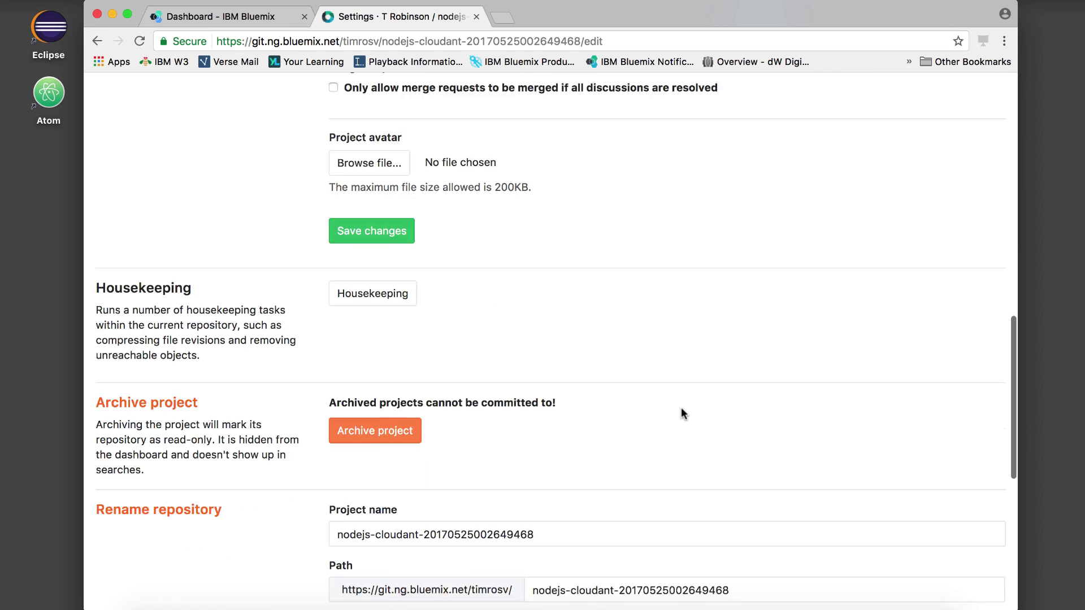
scroll(682, 414, "down", 3)
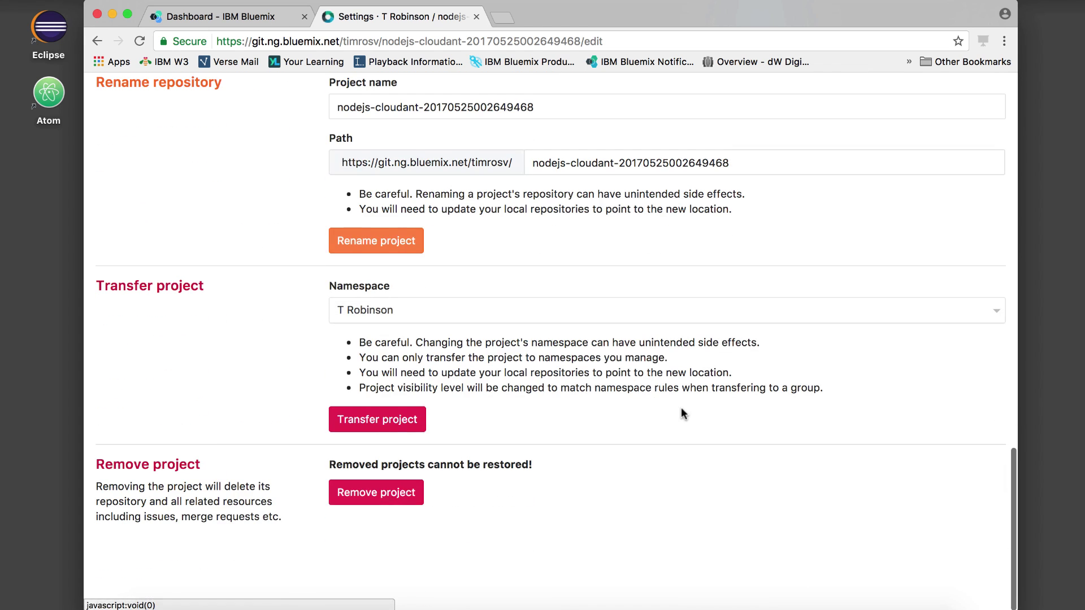
left_click(410, 492)
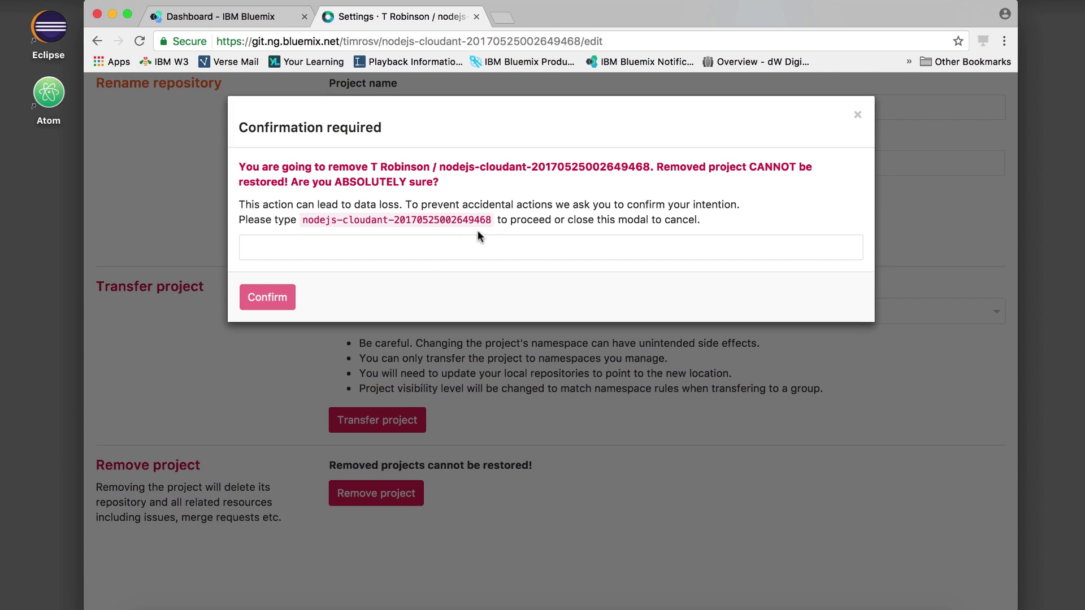
left_click_drag(489, 222, 304, 224)
key("super+c")
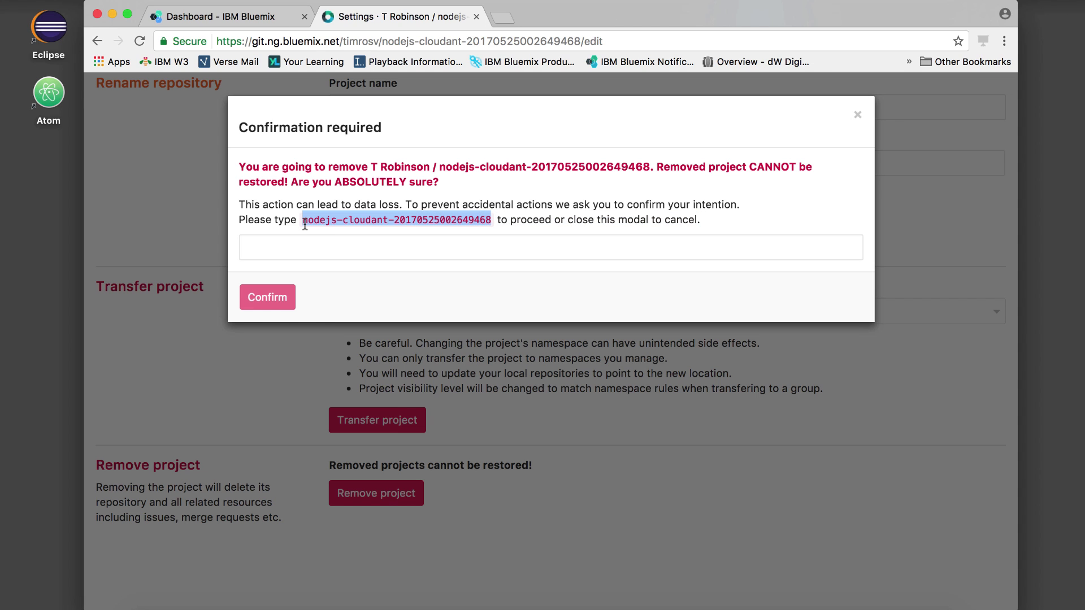
left_click(320, 252)
key("super+v")
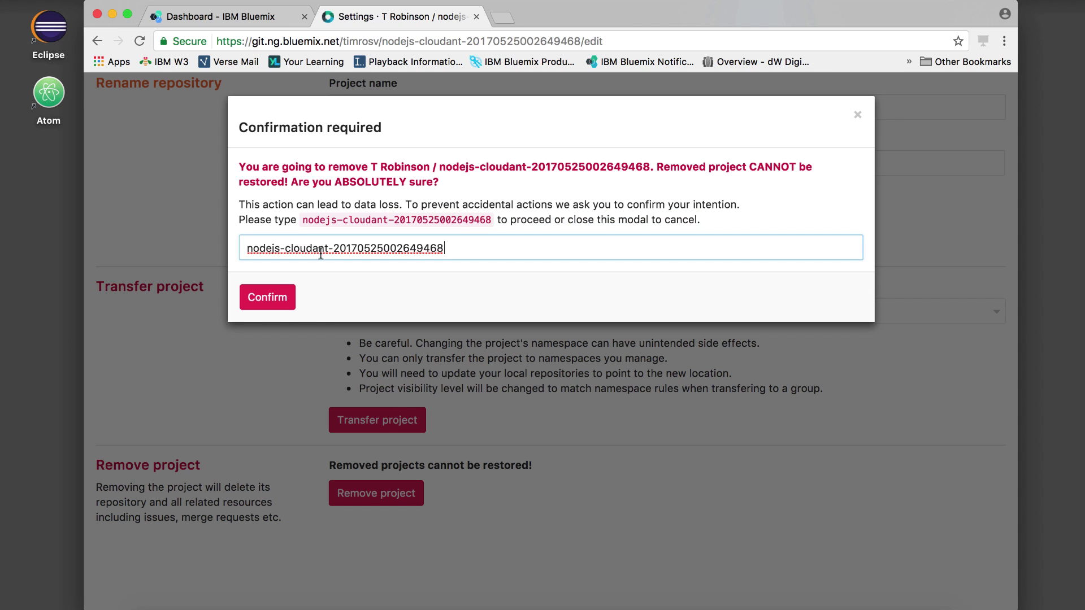
left_click(276, 299)
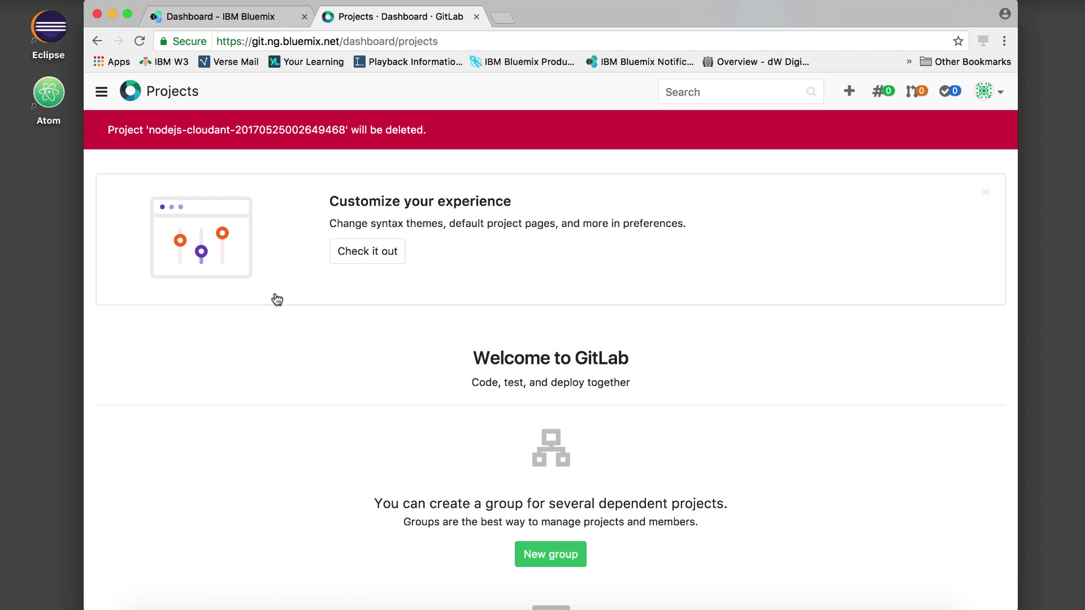
Go back to the toolchain overview and open the list of all toolchains.
left_click(98, 41)
left_click(98, 41)
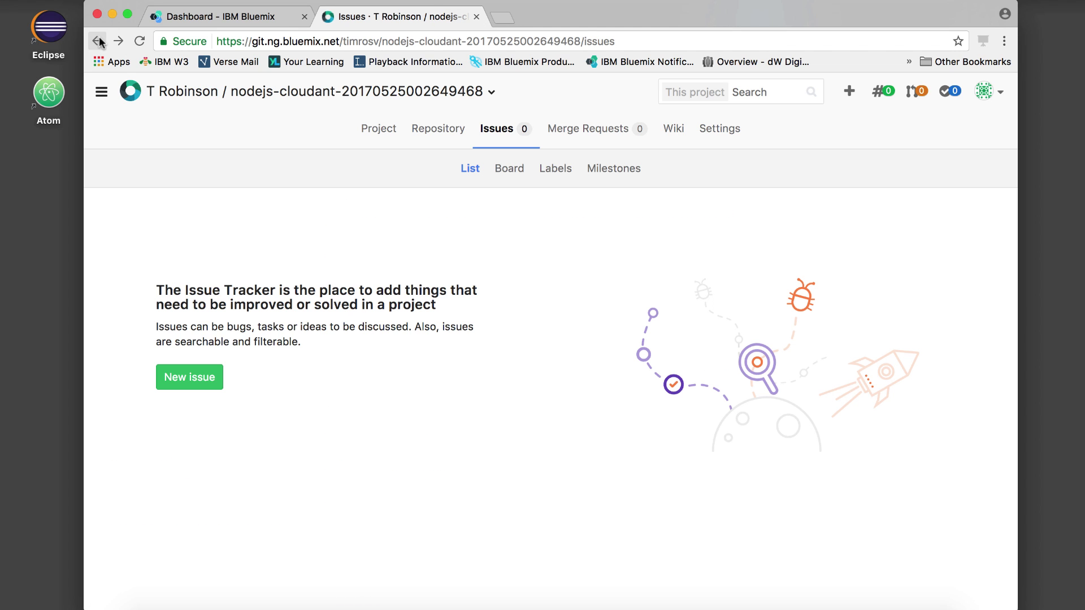
left_click(98, 40)
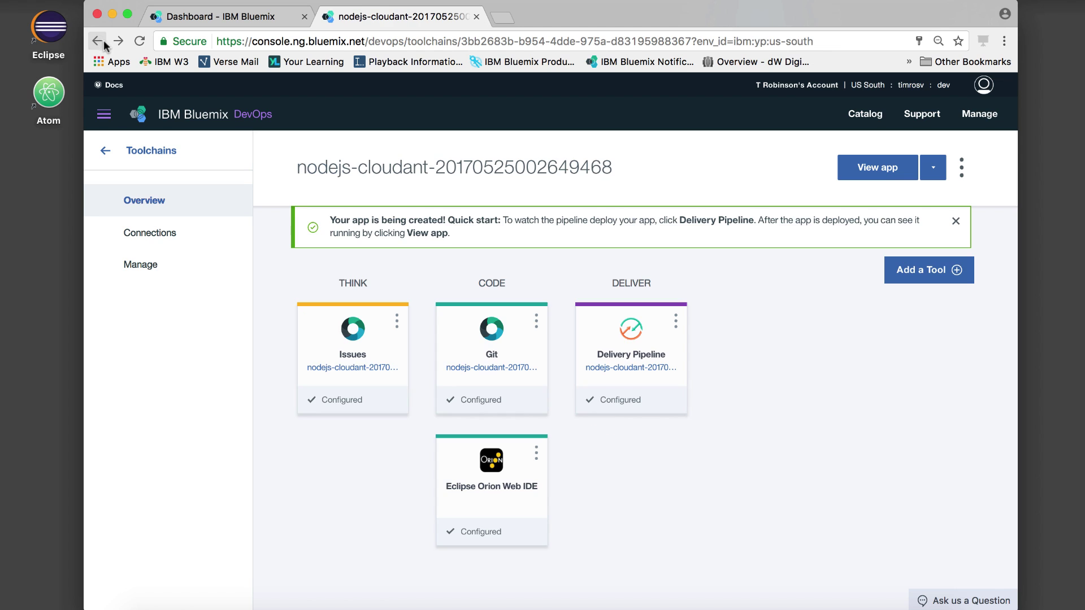
left_click(105, 156)
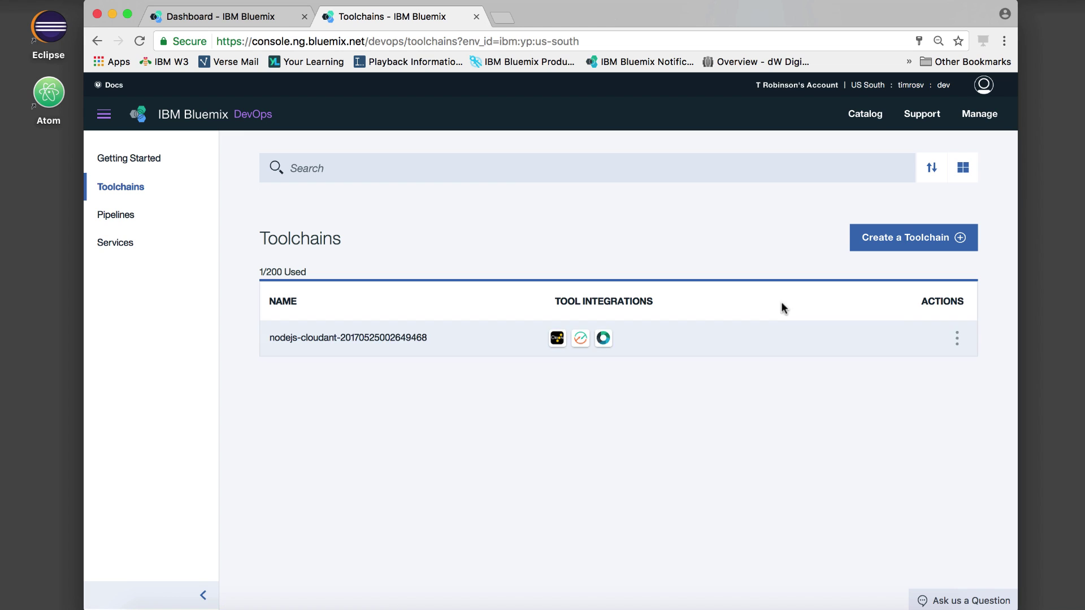
left_click(958, 339)
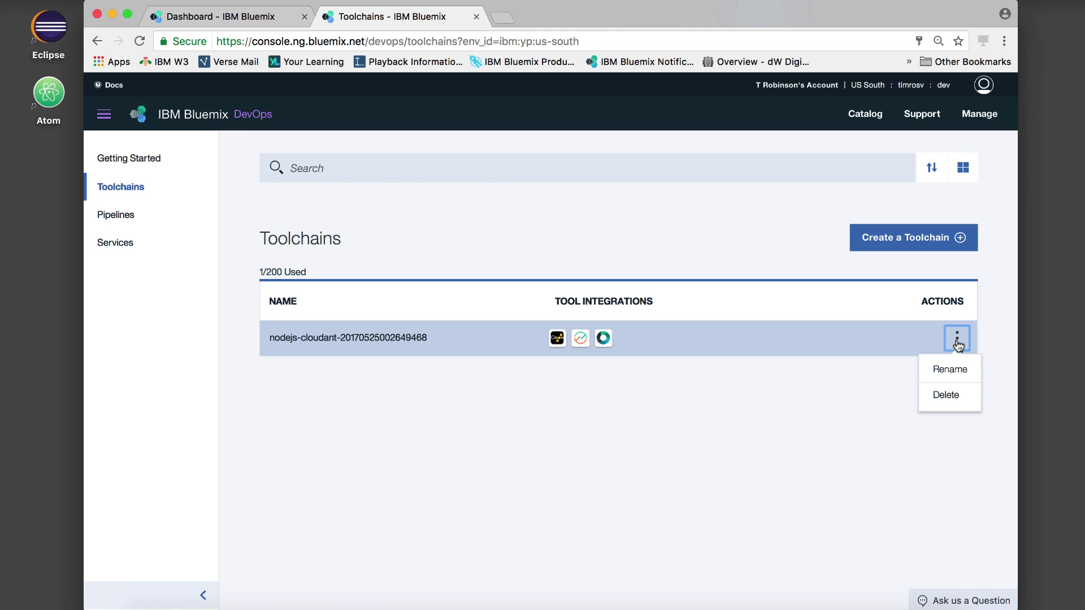
left_click(957, 396)
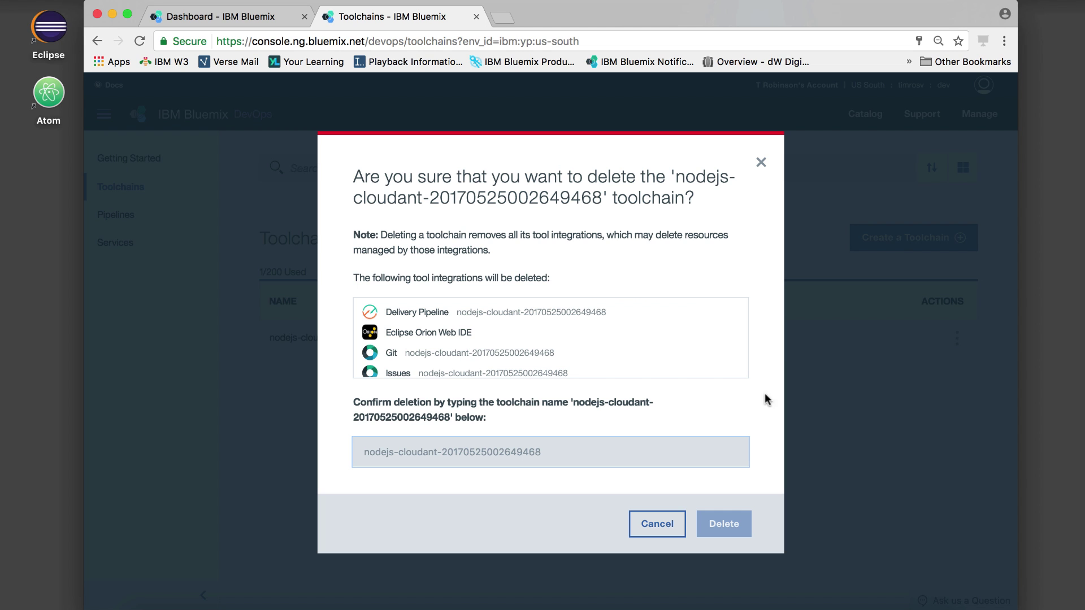
left_click_drag(451, 421, 575, 406)
key("super+c")
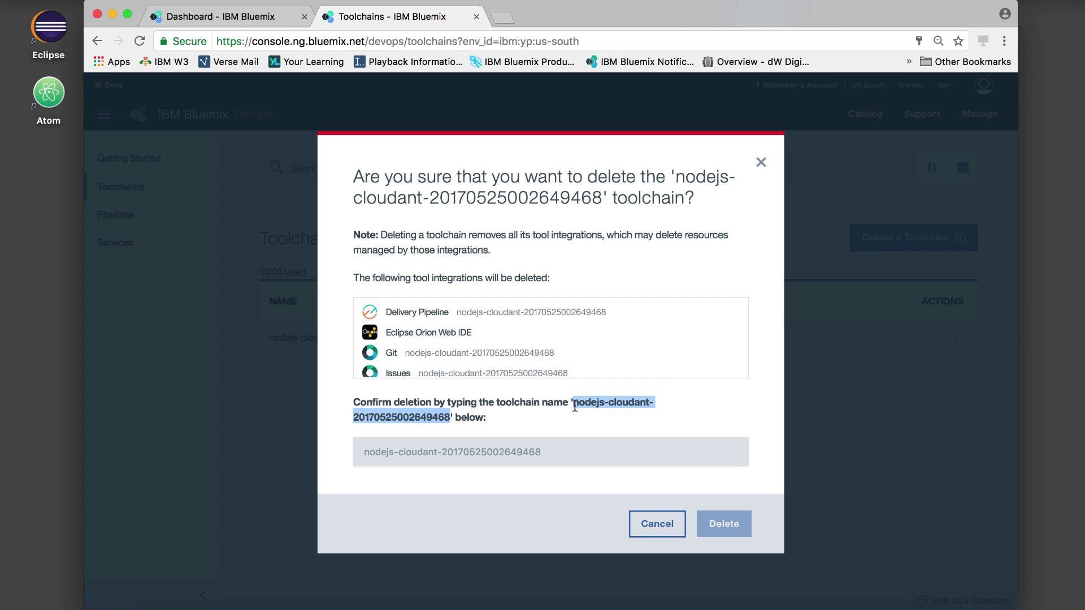
left_click(543, 446)
key("super+v")
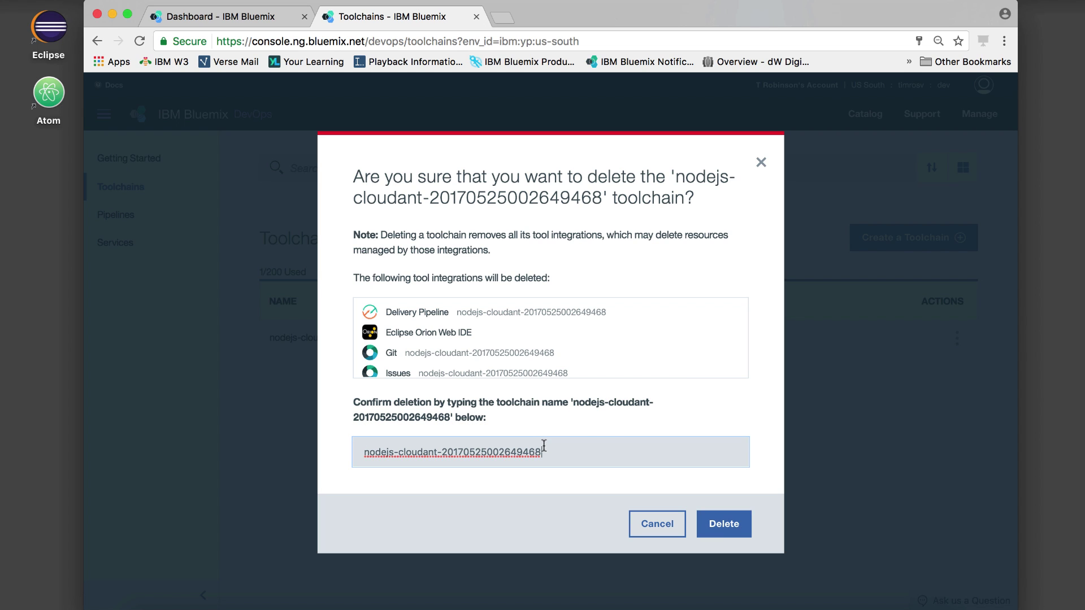
left_click(722, 531)
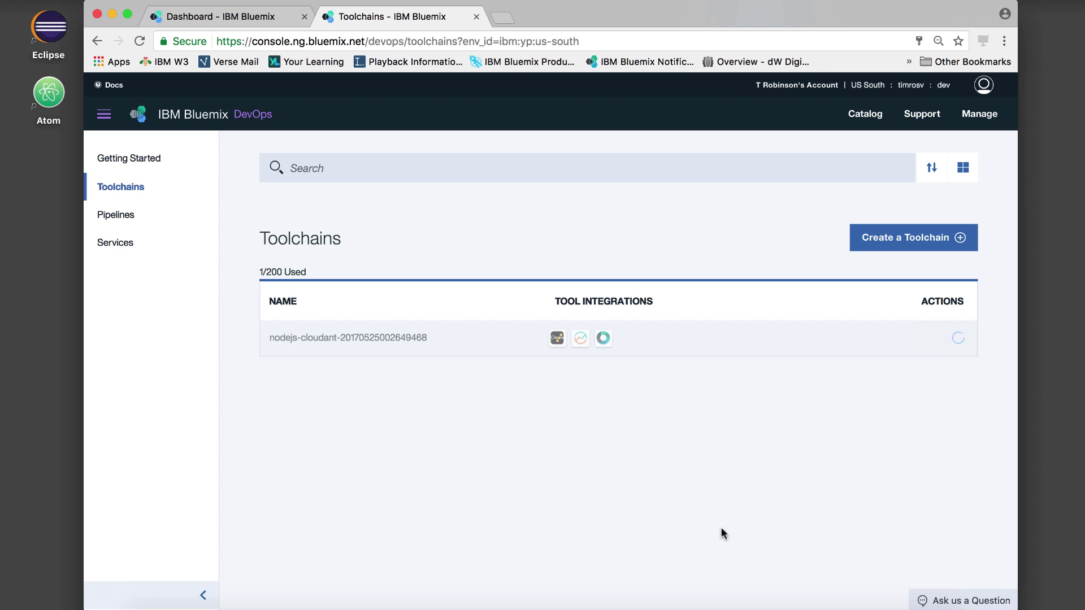